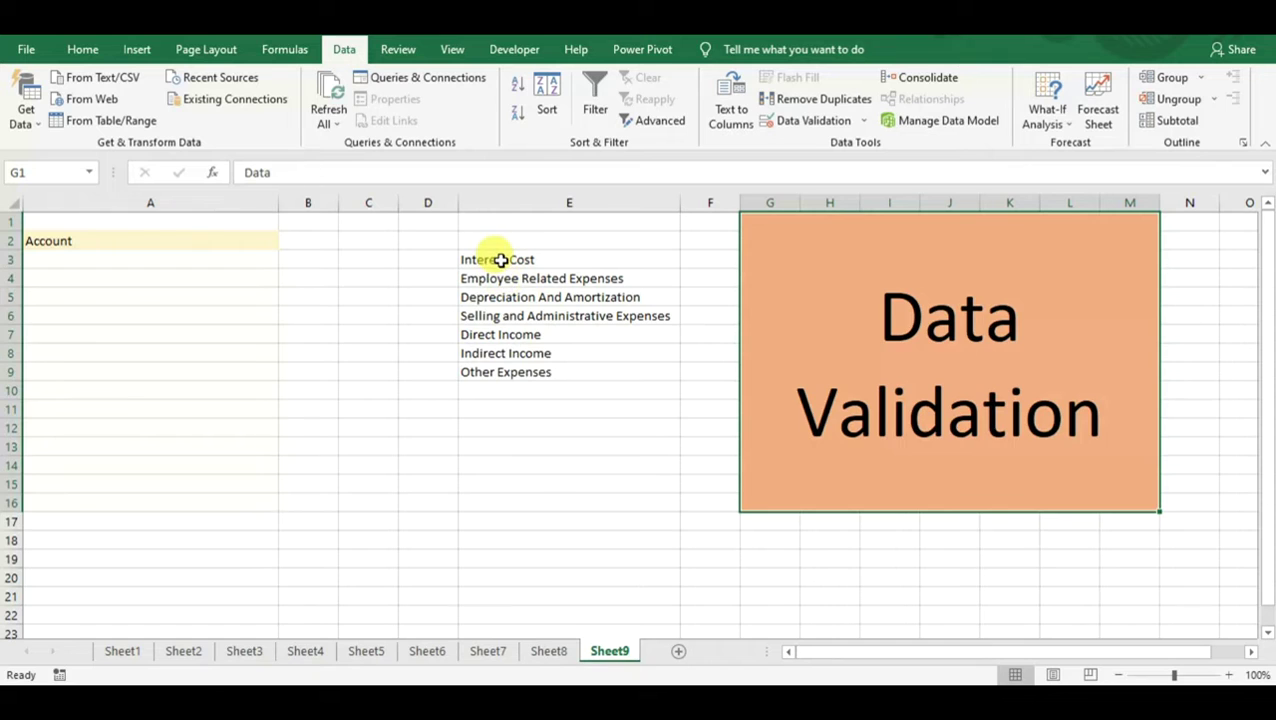
{"action": "left_click_drag", "start_coordinate": [500, 260], "coordinate": [504, 364]}
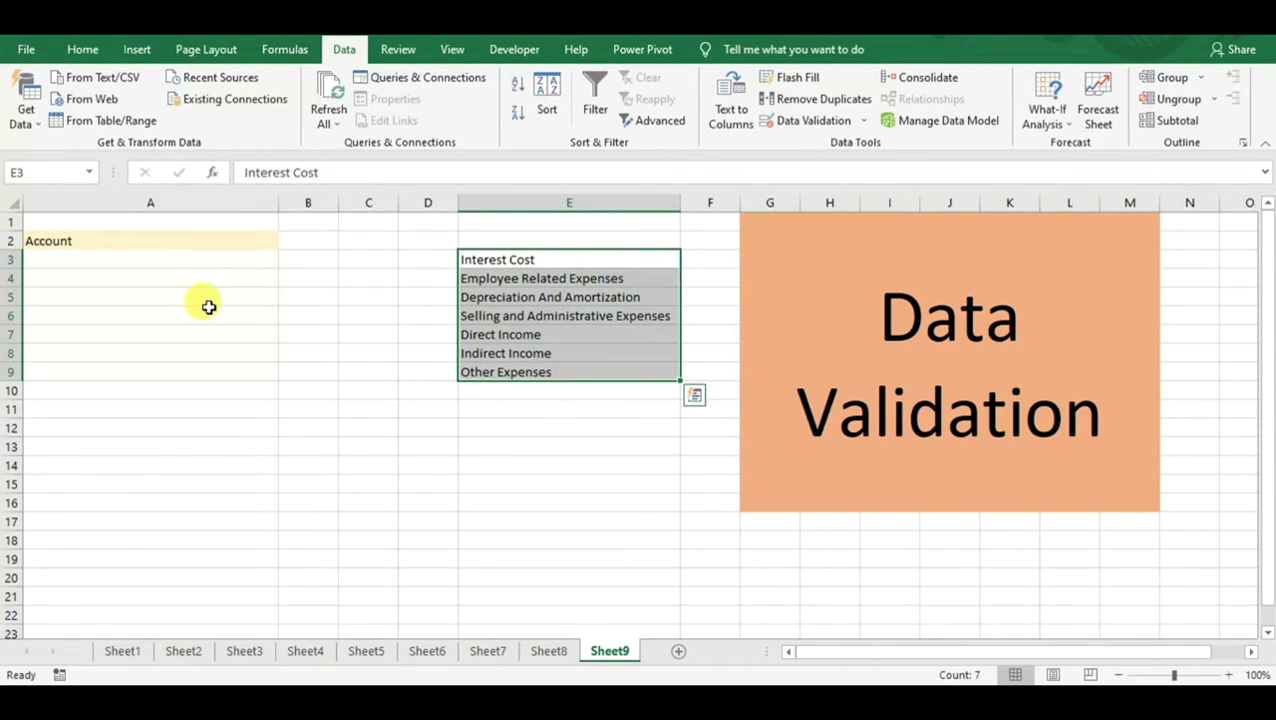
{"action": "left_click", "coordinate": [157, 260]}
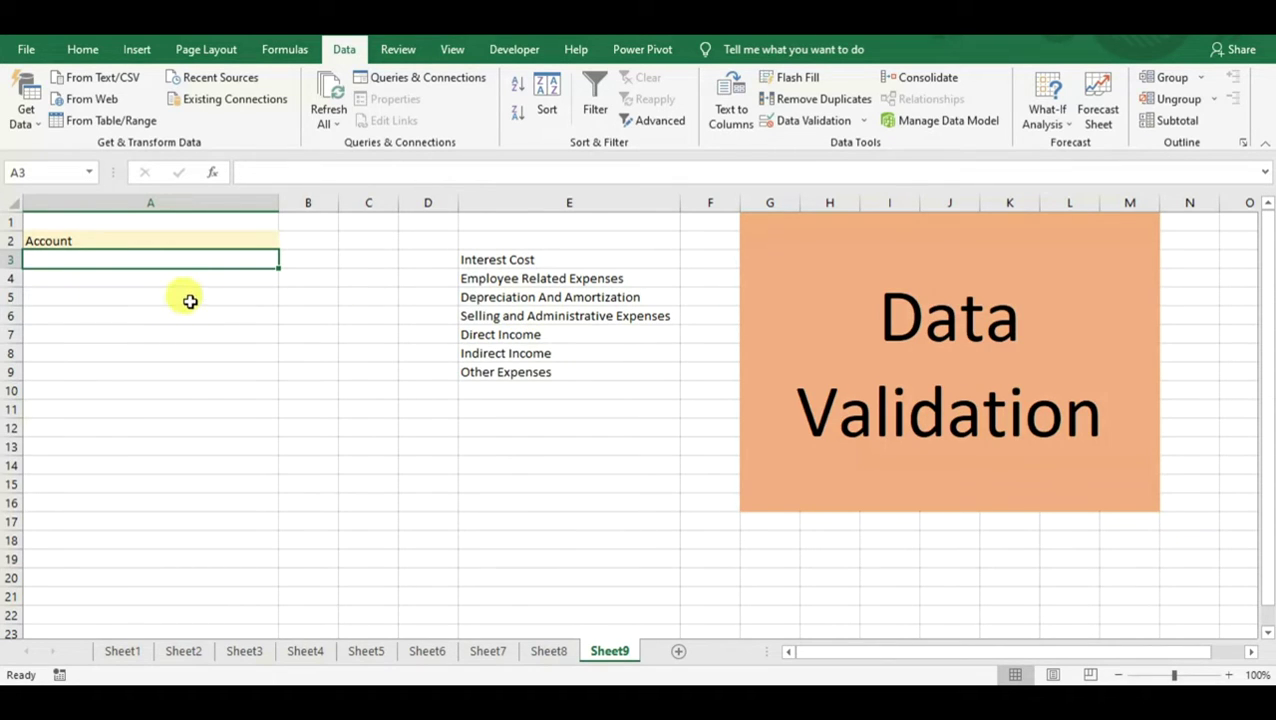
{"action": "left_click", "coordinate": [122, 293]}
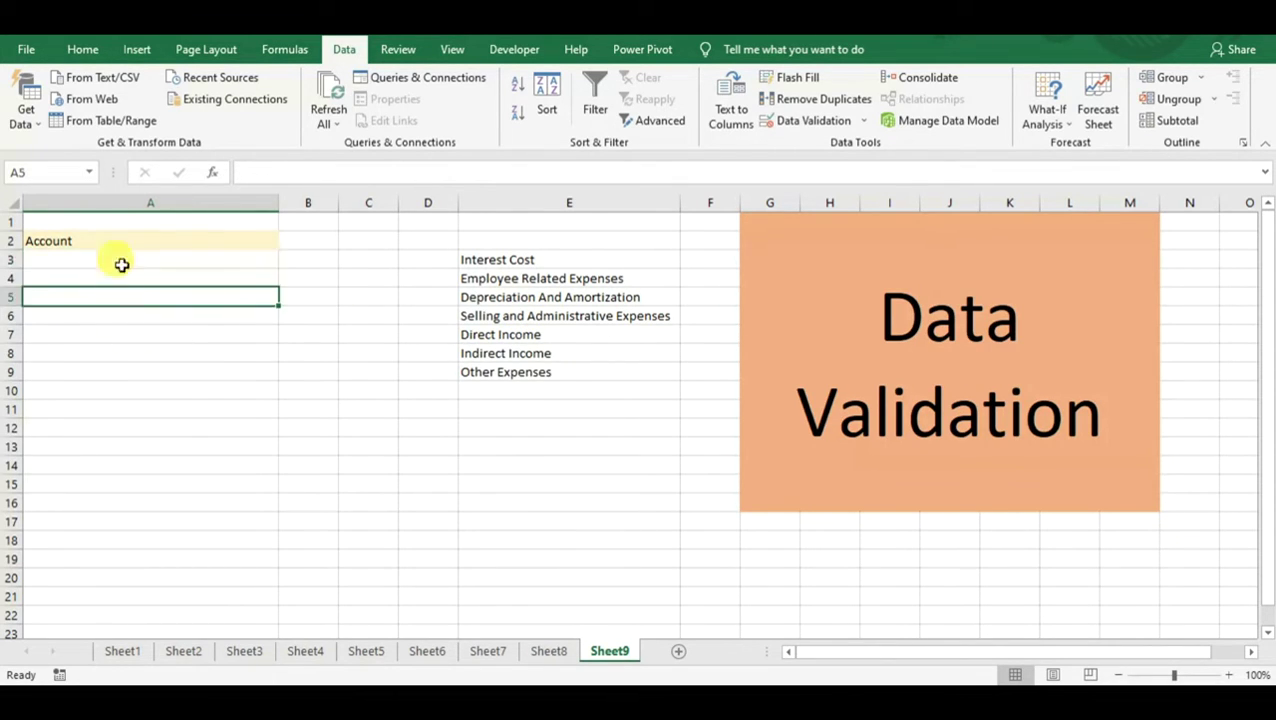
Add a List data validation rule to cell A3, using the account names in E3:E9 as its source.
{"action": "left_click", "coordinate": [121, 257]}
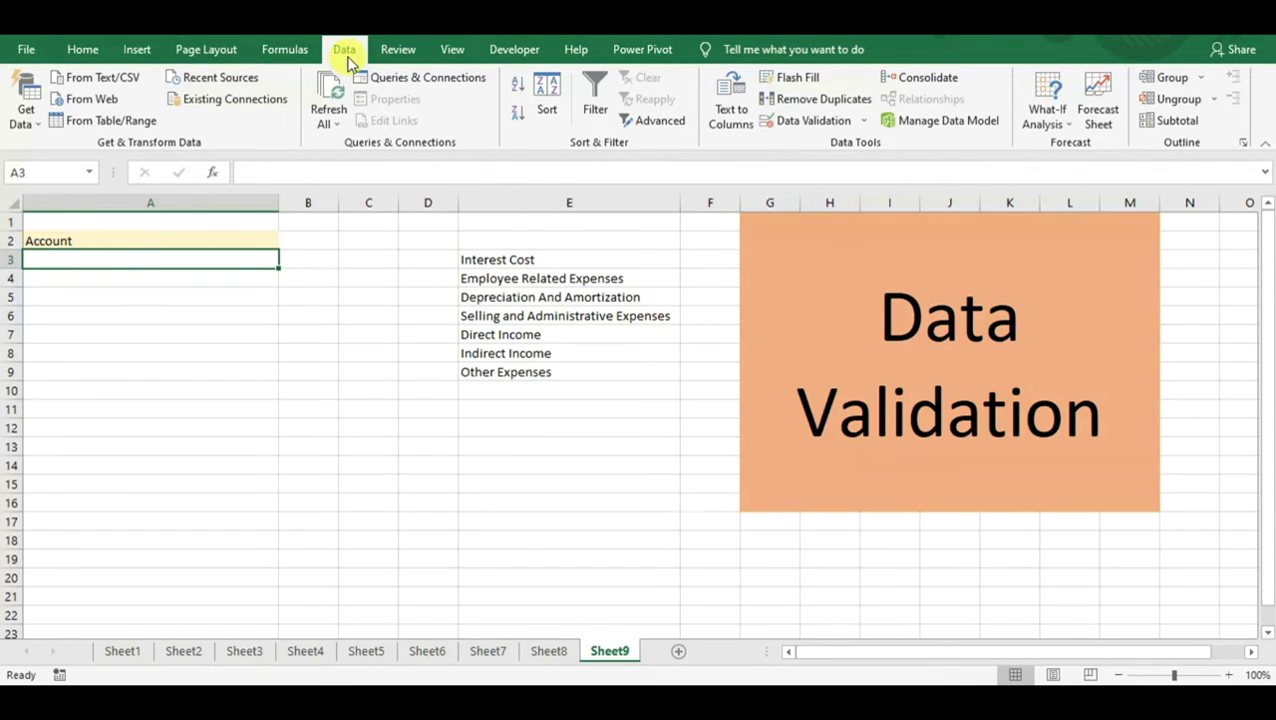
{"action": "left_click", "coordinate": [812, 121]}
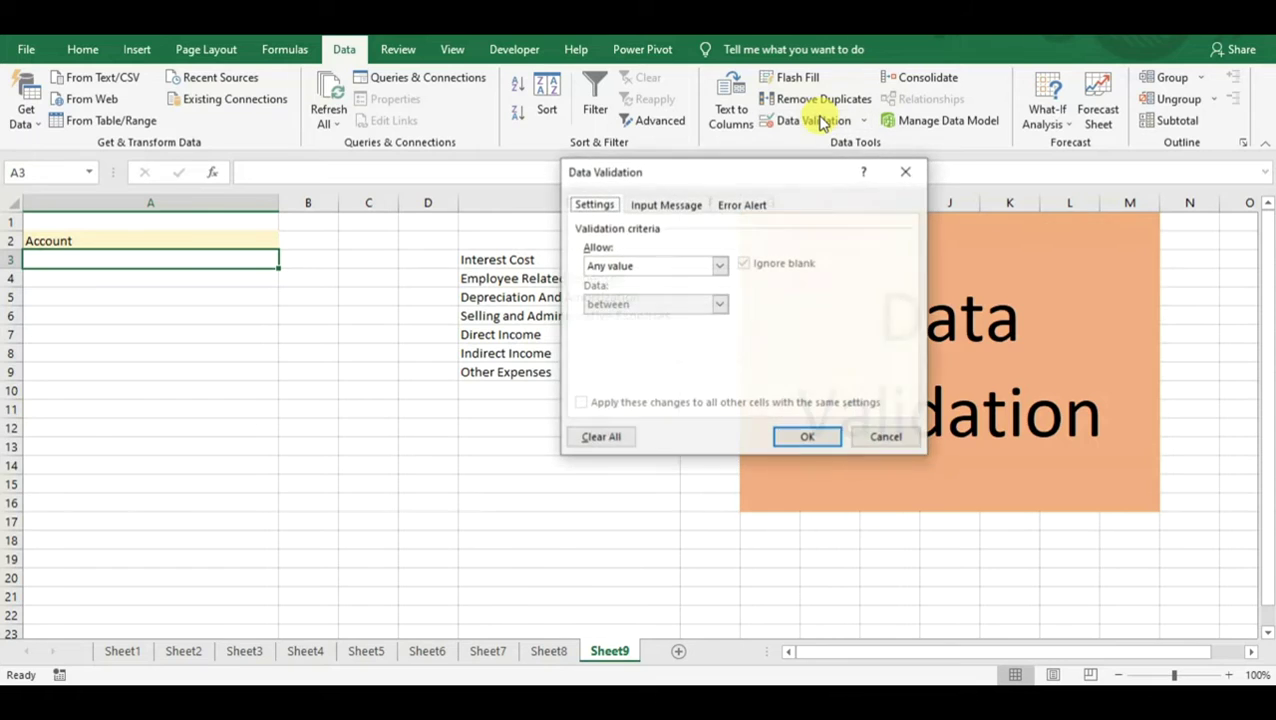
{"action": "left_click", "coordinate": [641, 270]}
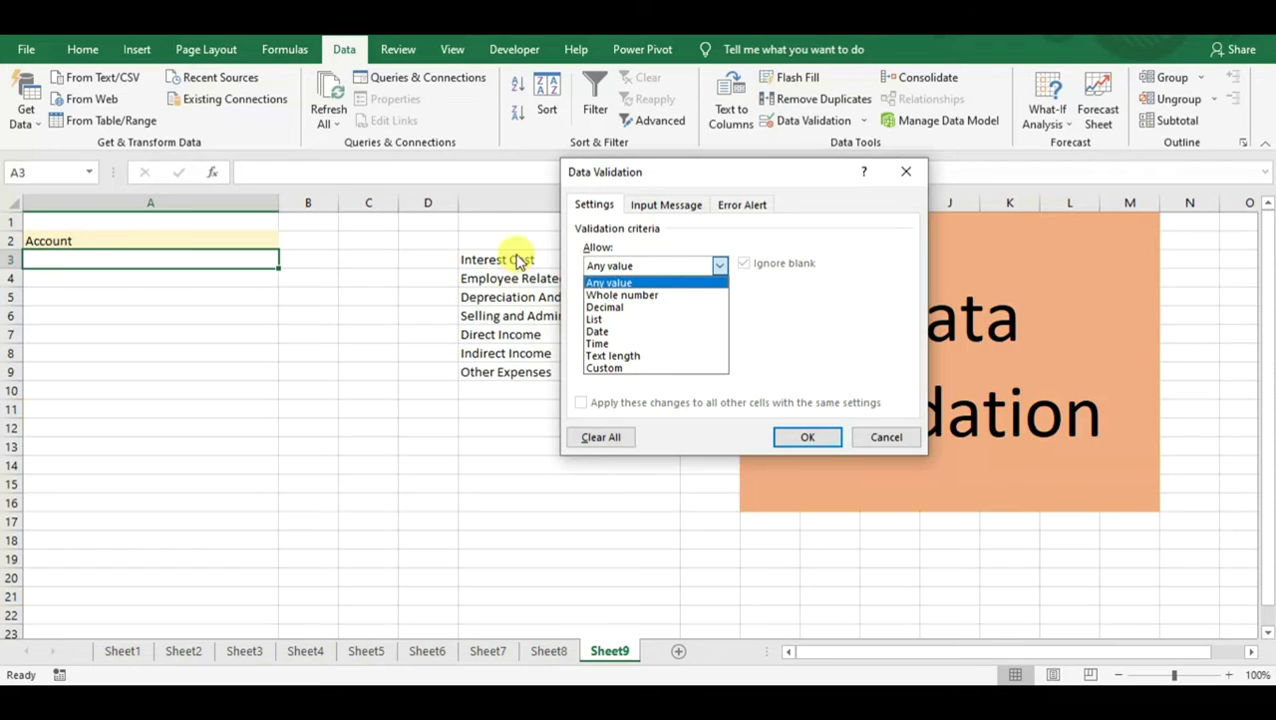
{"action": "left_click", "coordinate": [612, 319]}
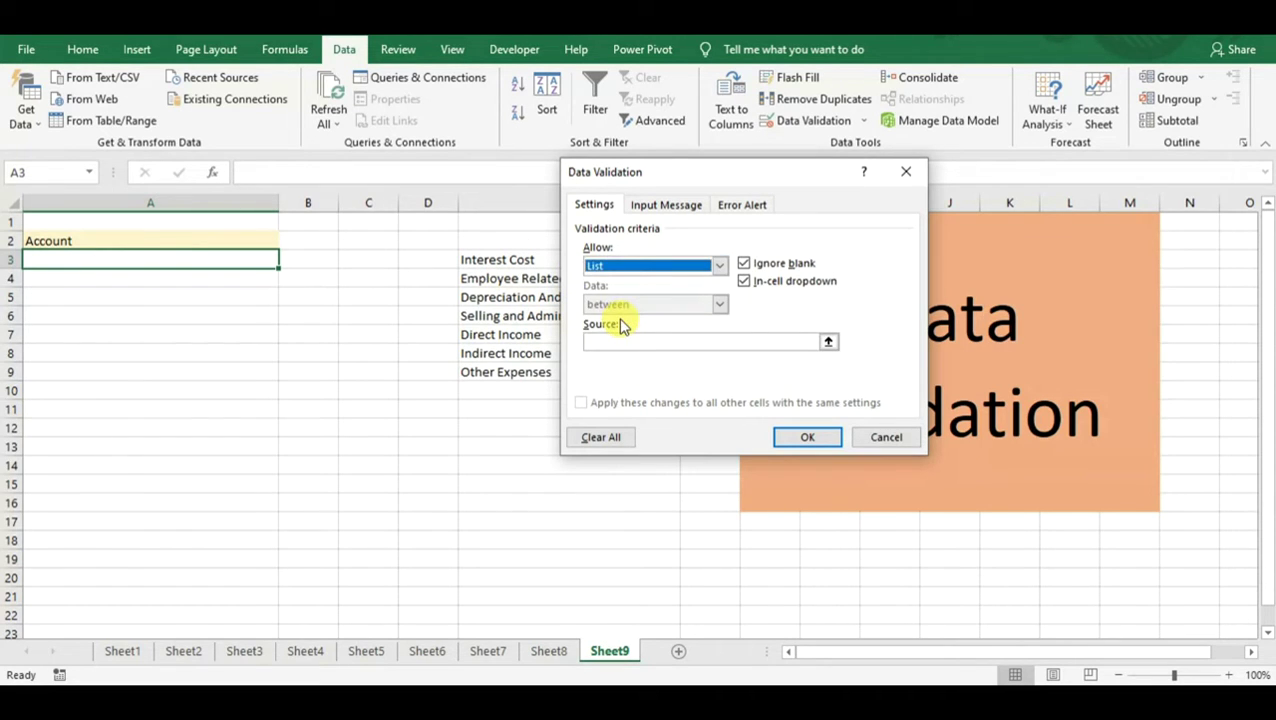
{"action": "left_click", "coordinate": [620, 341]}
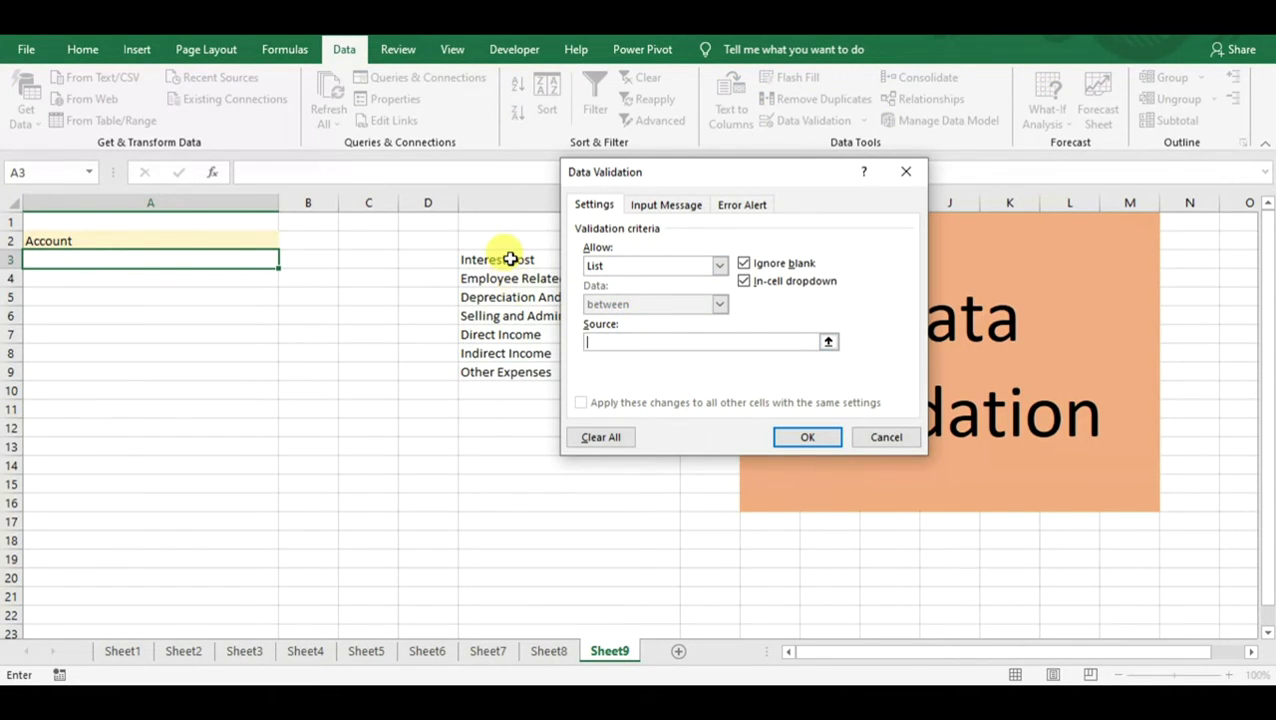
{"action": "left_click_drag", "start_coordinate": [511, 259], "coordinate": [502, 377]}
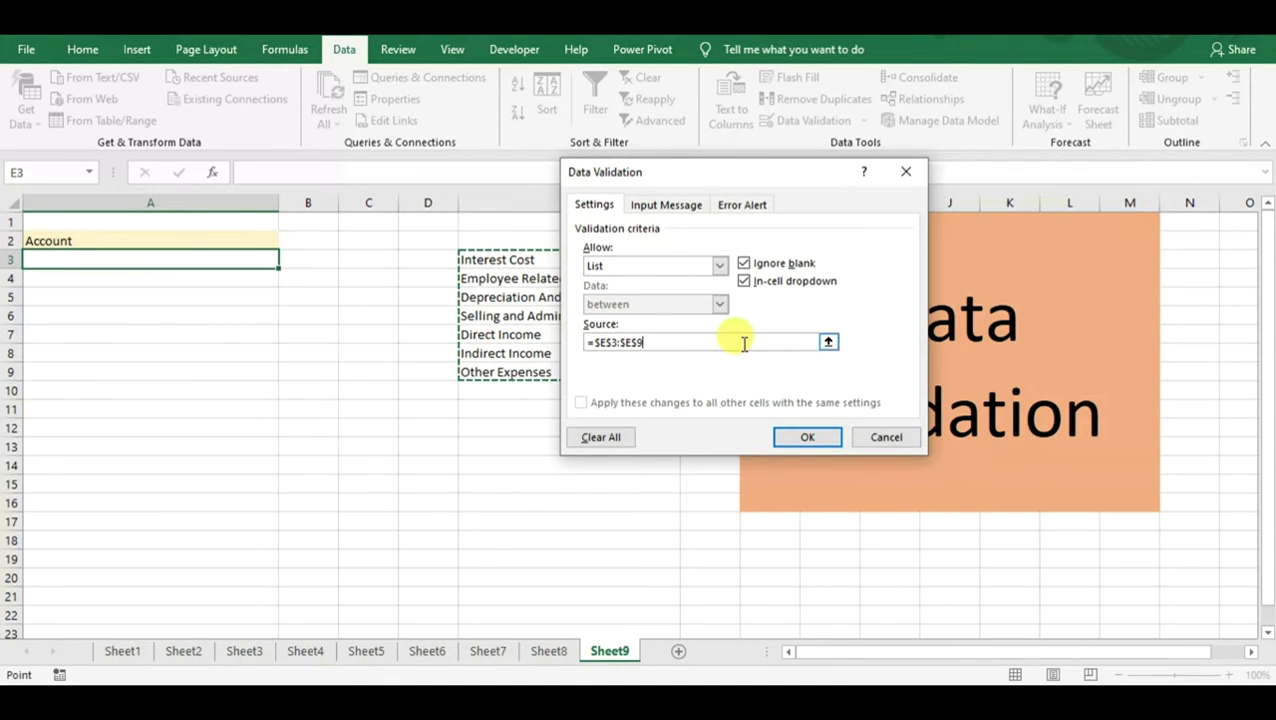
{"action": "left_click", "coordinate": [806, 436]}
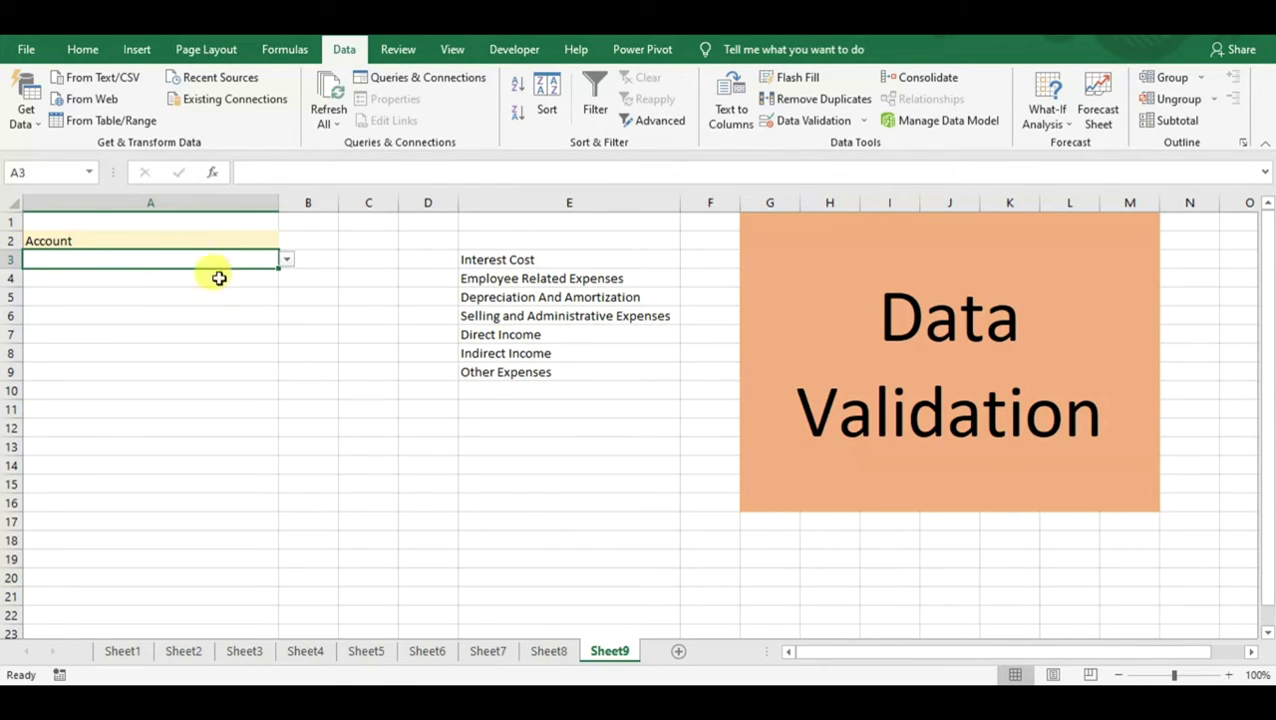
Check the account choices offered by the dropdown in cell A3 without choosing one.
{"action": "left_click", "coordinate": [287, 260]}
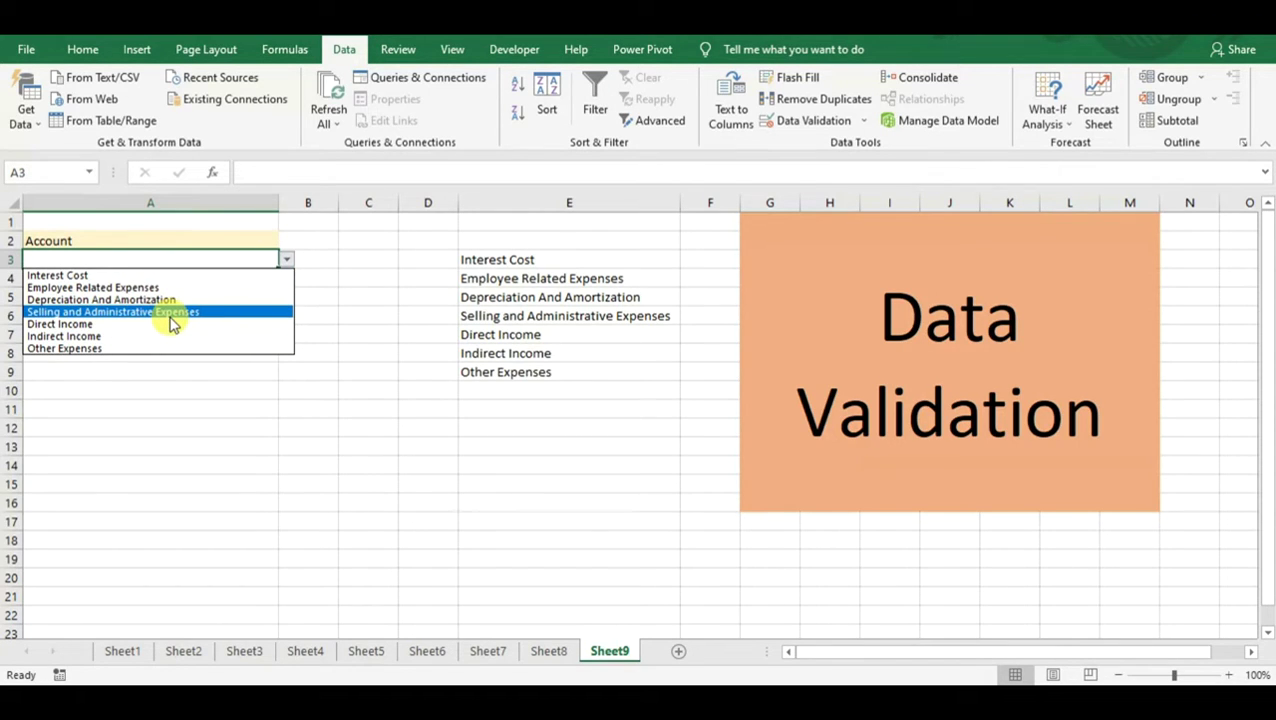
{"action": "left_click", "coordinate": [214, 258]}
{"action": "left_click", "coordinate": [124, 273]}
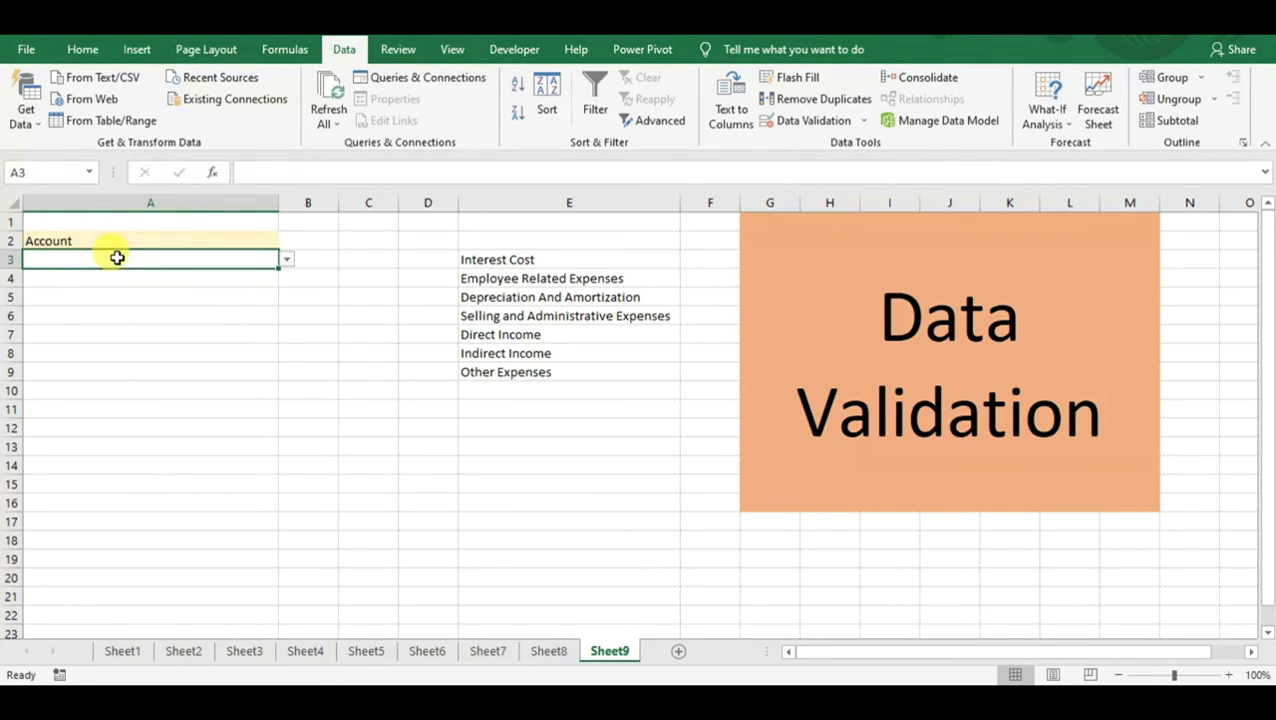
{"action": "left_click_drag", "start_coordinate": [108, 273], "coordinate": [116, 386]}
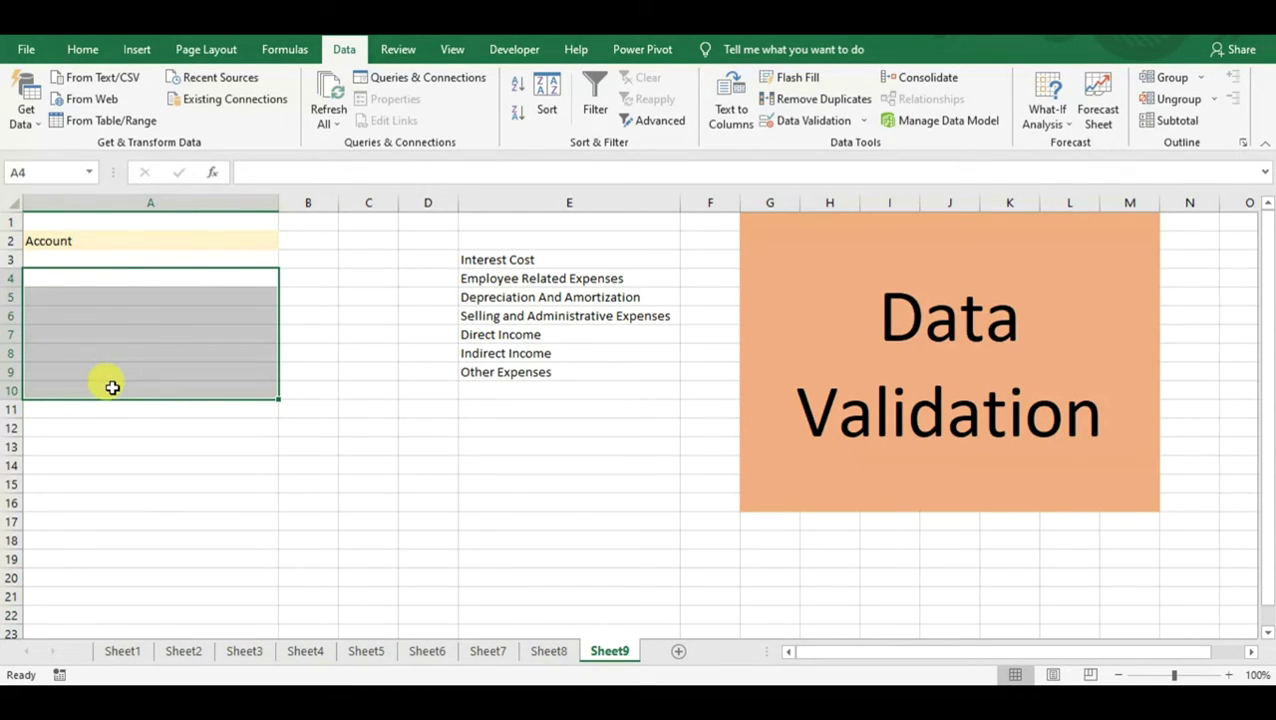
{"action": "left_click", "coordinate": [144, 253]}
{"action": "left_click_drag", "start_coordinate": [134, 253], "coordinate": [150, 390]}
{"action": "left_click", "coordinate": [150, 390]}
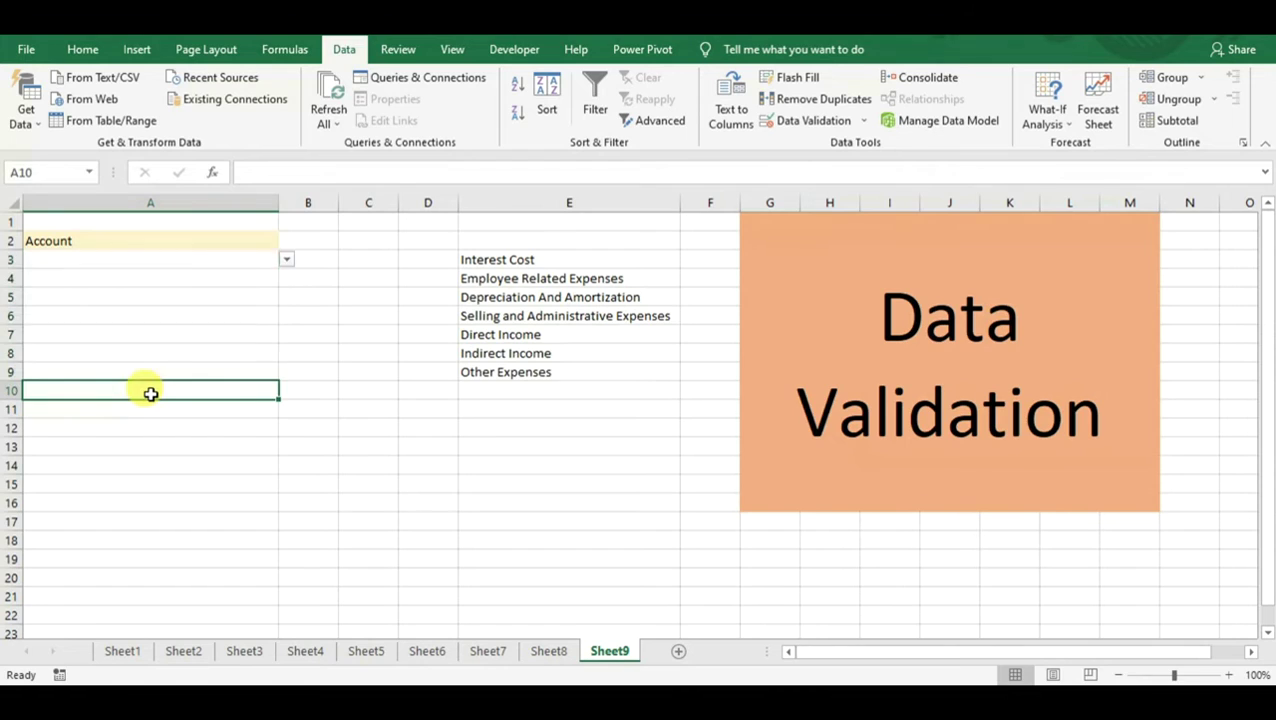
Copy cell A3 and paste only its validation into the Account cells A4:A11.
{"action": "left_click", "coordinate": [149, 262]}
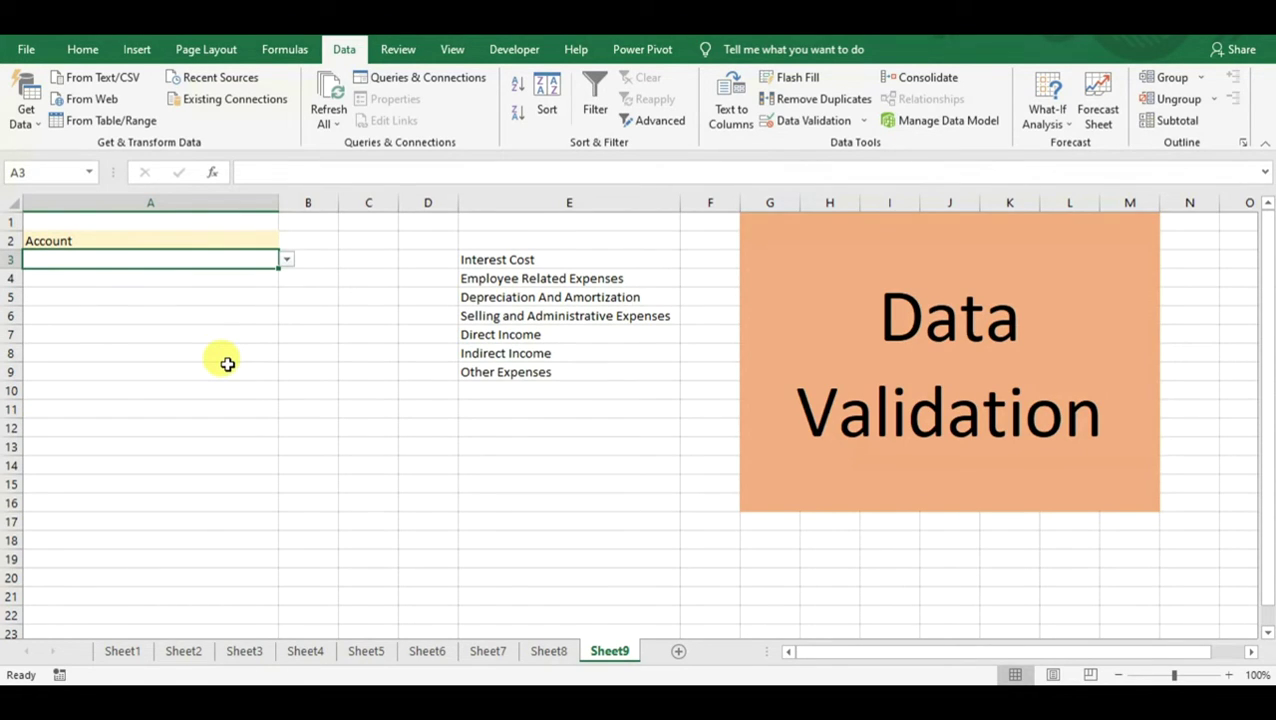
{"action": "key", "text": "ctrl+c"}
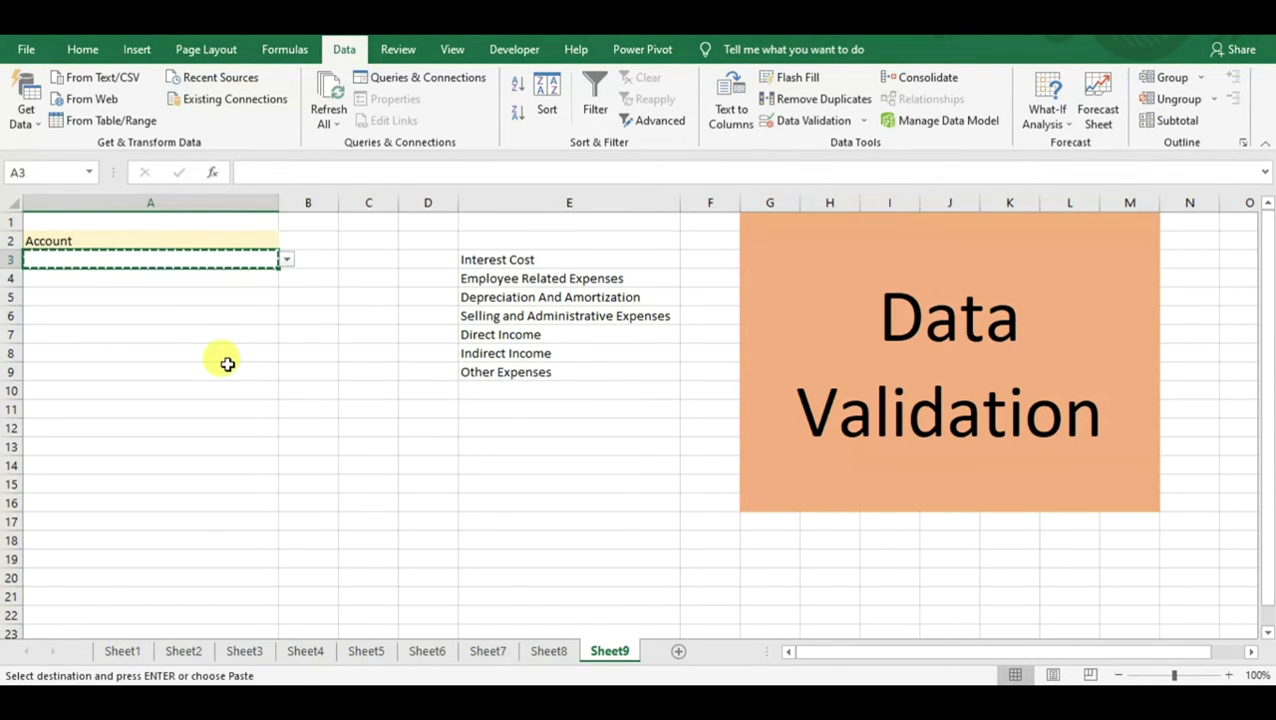
{"action": "left_click_drag", "start_coordinate": [198, 276], "coordinate": [323, 432]}
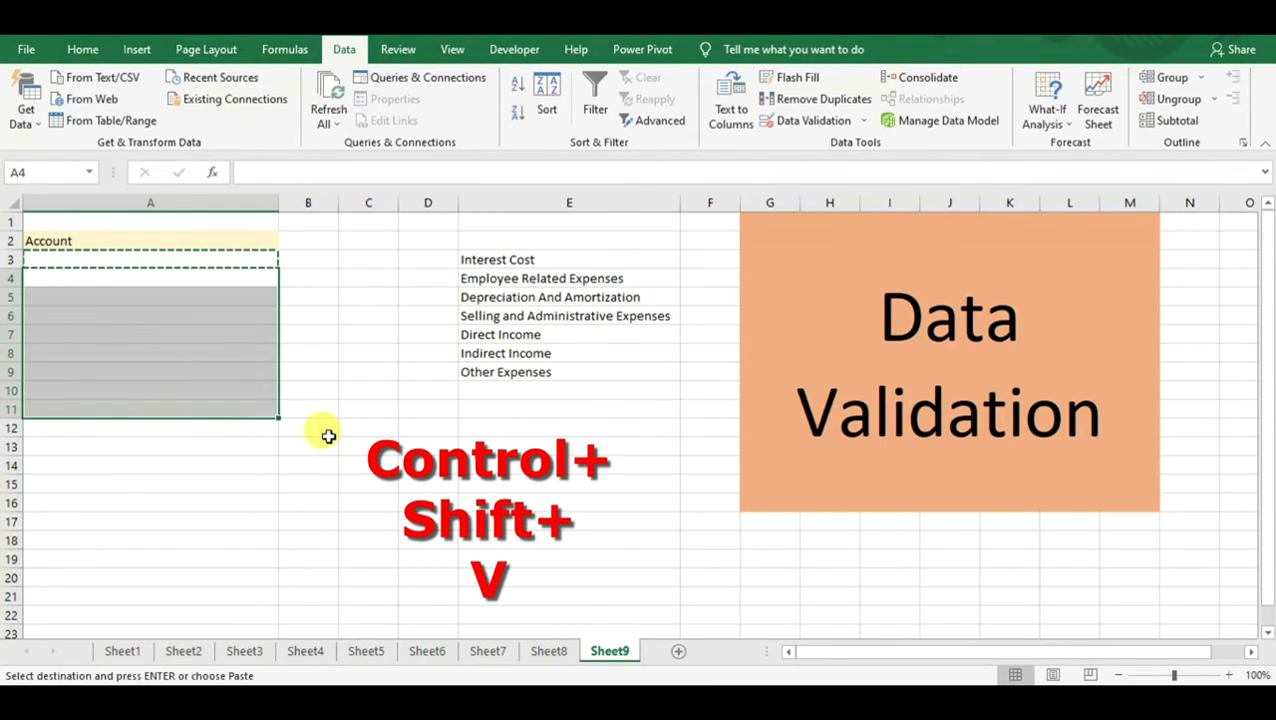
{"action": "key", "text": "ctrl+shift+v"}
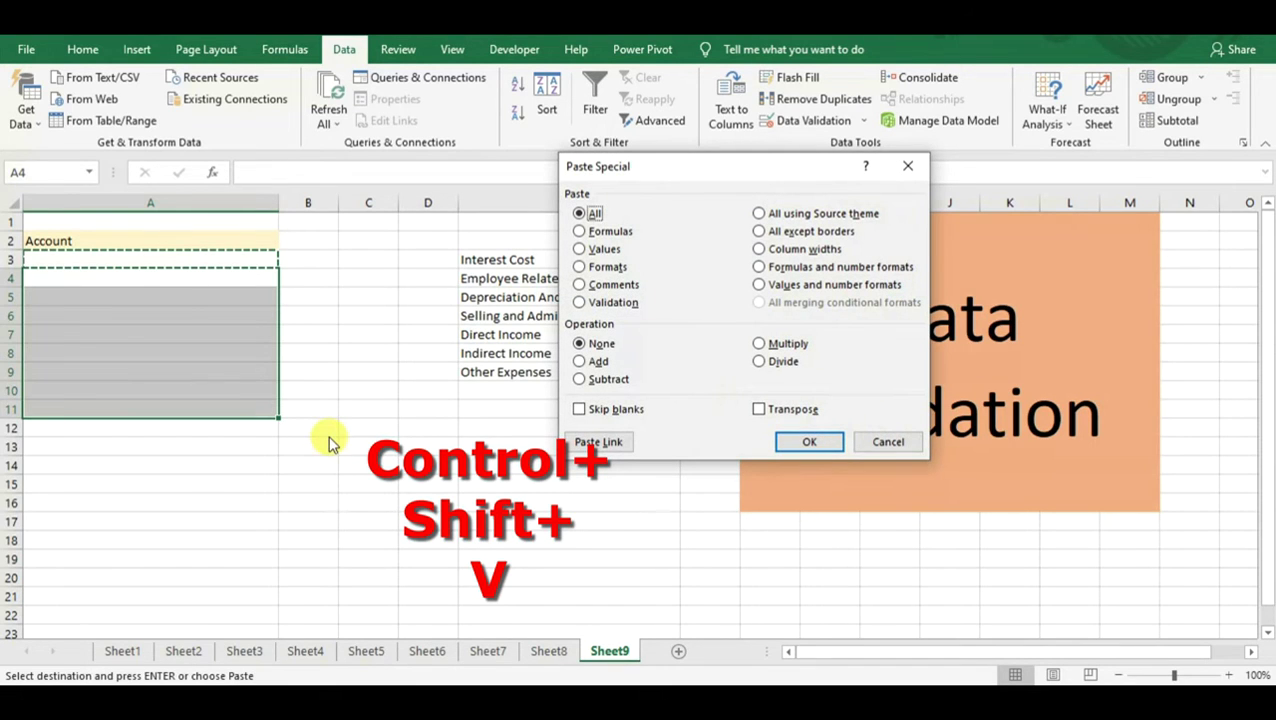
{"action": "left_click", "coordinate": [608, 301]}
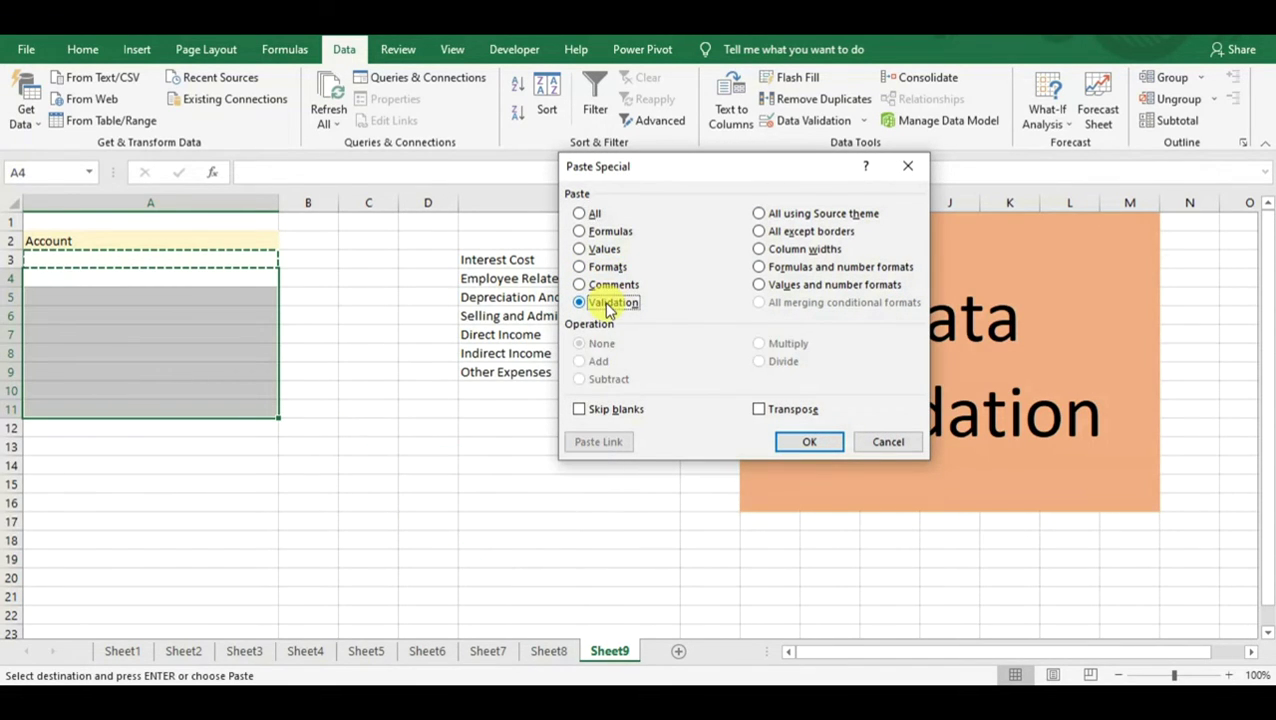
{"action": "left_click", "coordinate": [809, 441]}
{"action": "key", "text": "ctrl"}
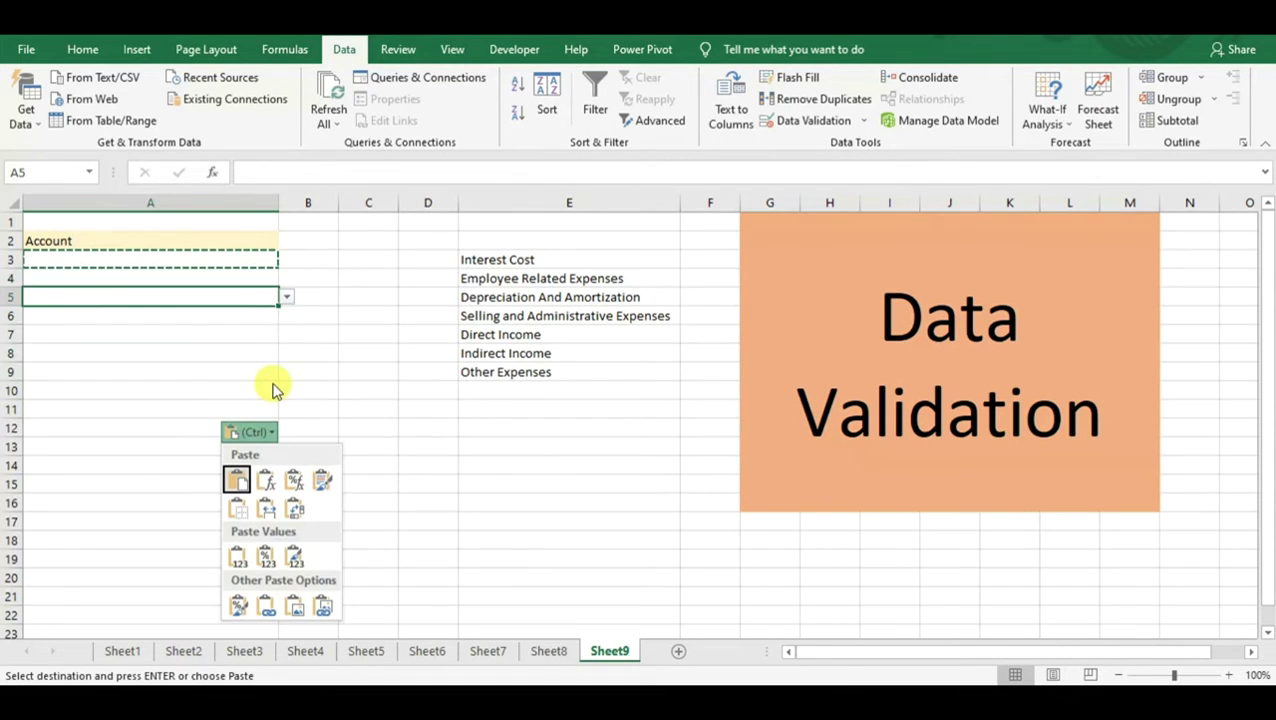
{"action": "left_click", "coordinate": [230, 315]}
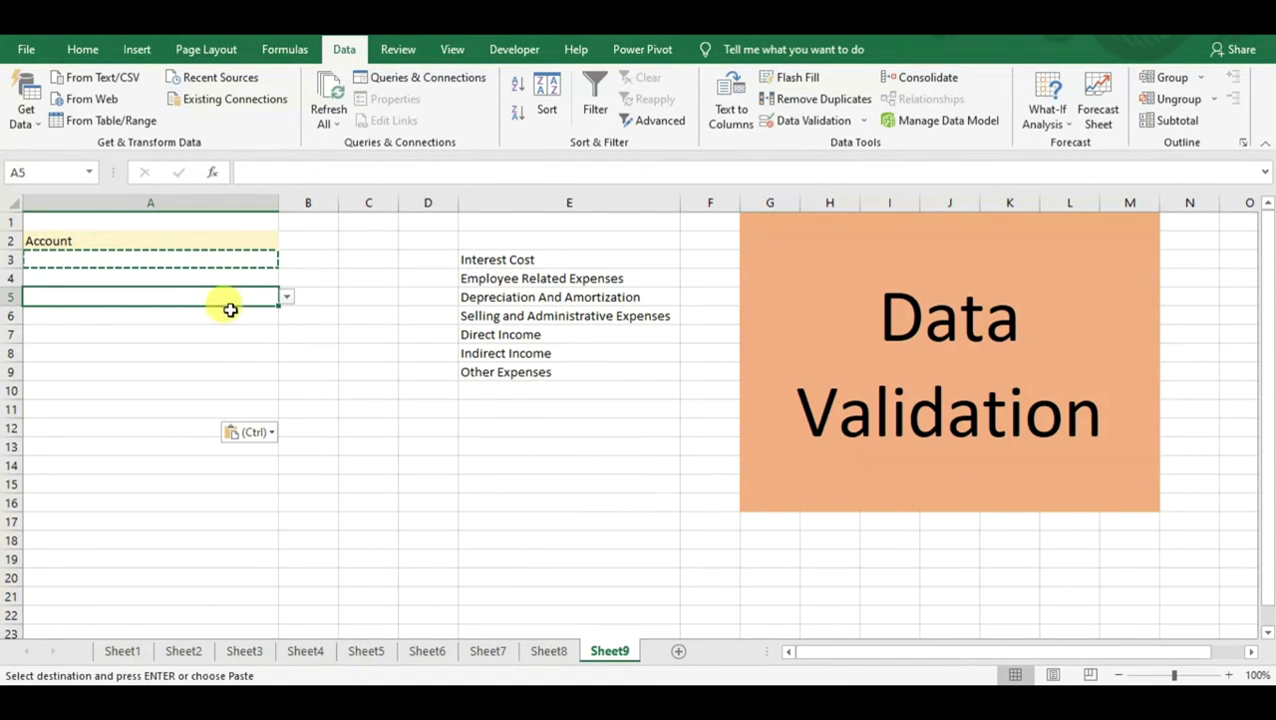
Check the account choices offered by the dropdown in cell A4 without choosing one.
{"action": "left_click", "coordinate": [198, 272]}
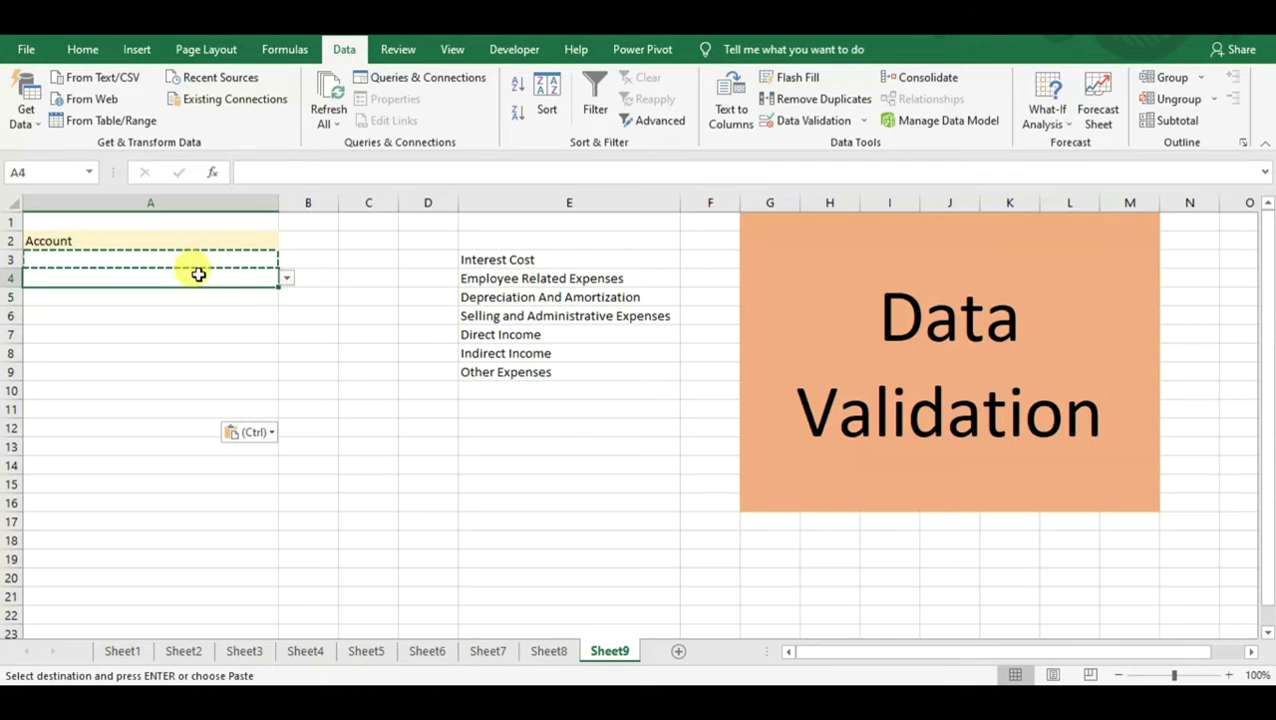
{"action": "left_click", "coordinate": [288, 279]}
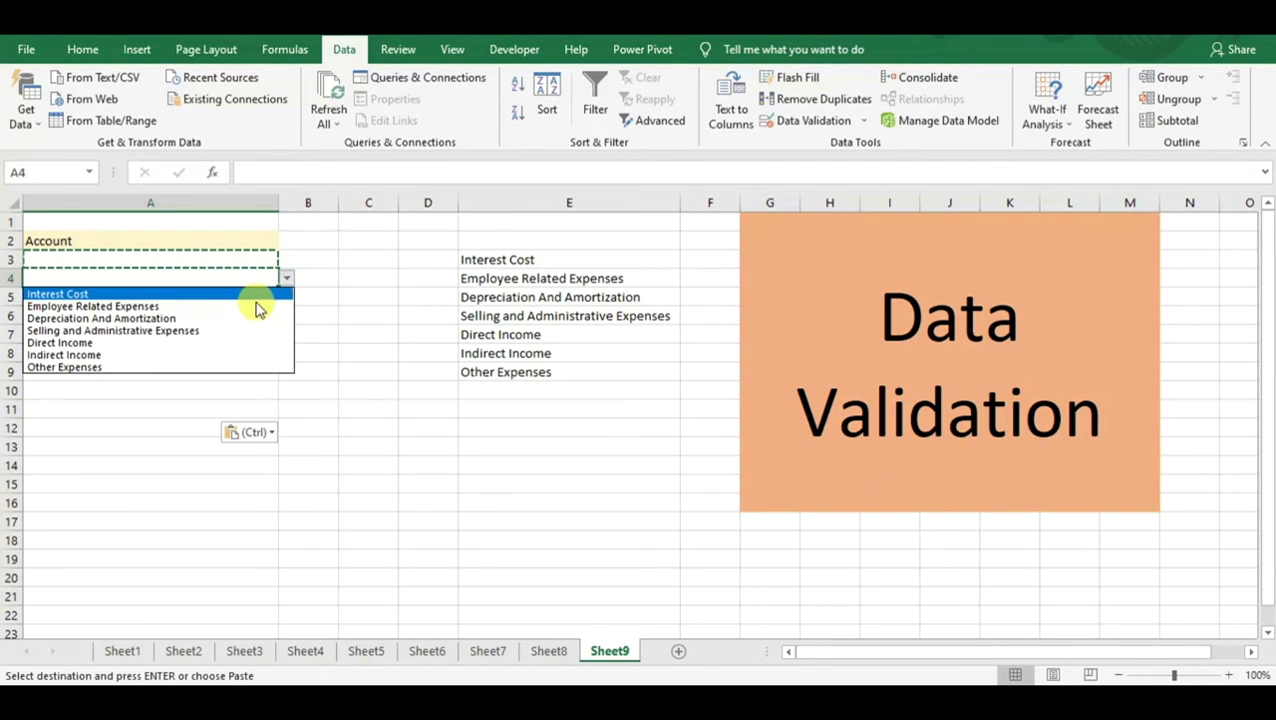
{"action": "left_click", "coordinate": [157, 407]}
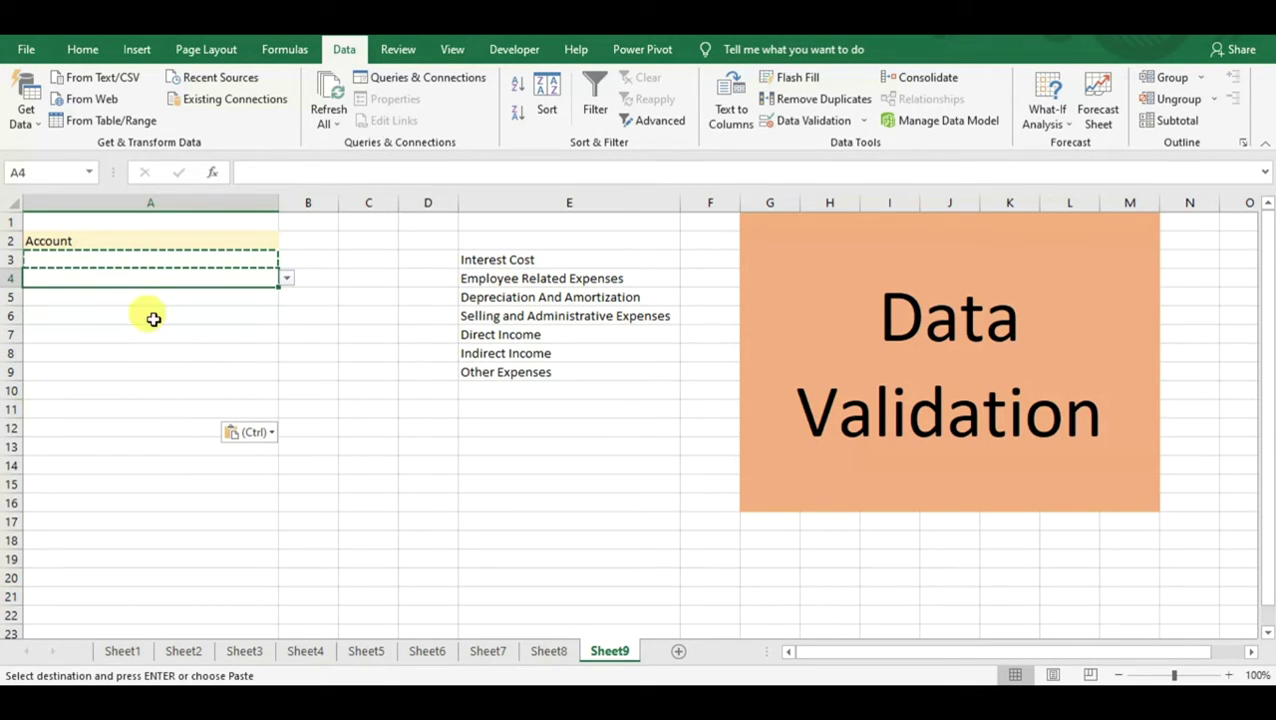
Try to enter "Other" in cell A5 to test the list restriction.
{"action": "left_click", "coordinate": [155, 298]}
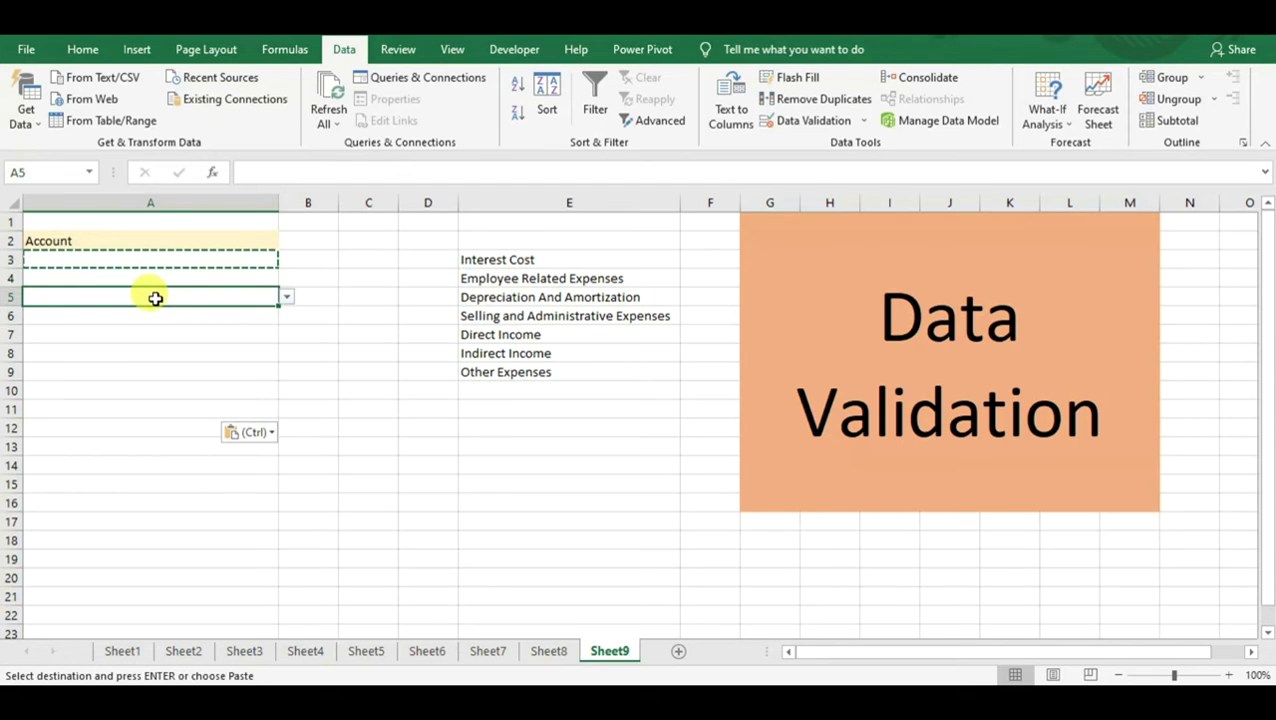
{"action": "type", "text": "Other"}
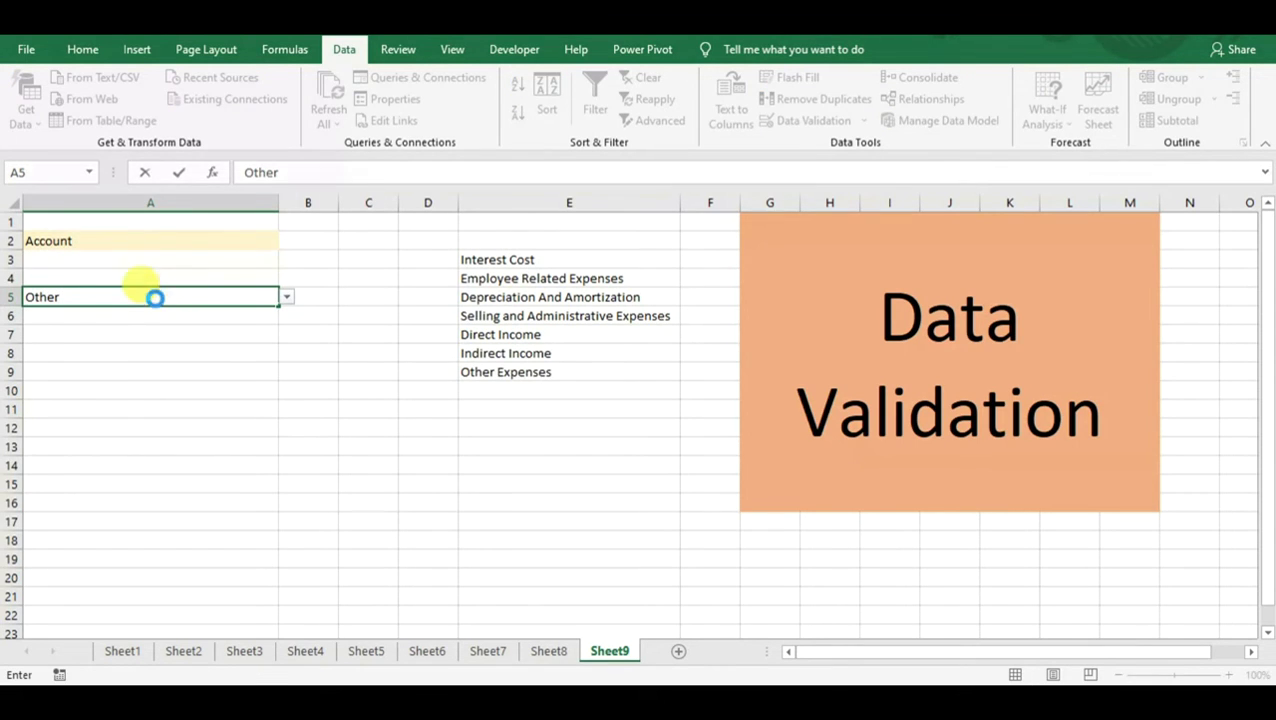
{"action": "key", "text": "Return"}
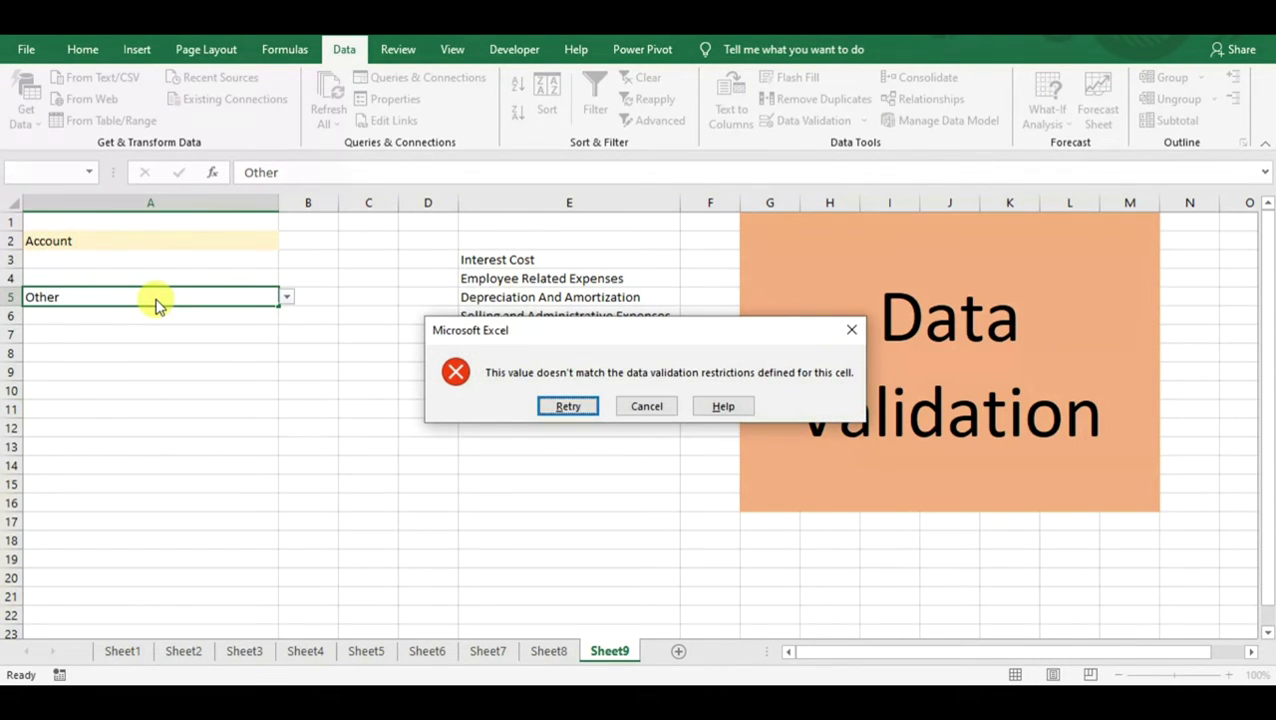
{"action": "key", "text": "Escape"}
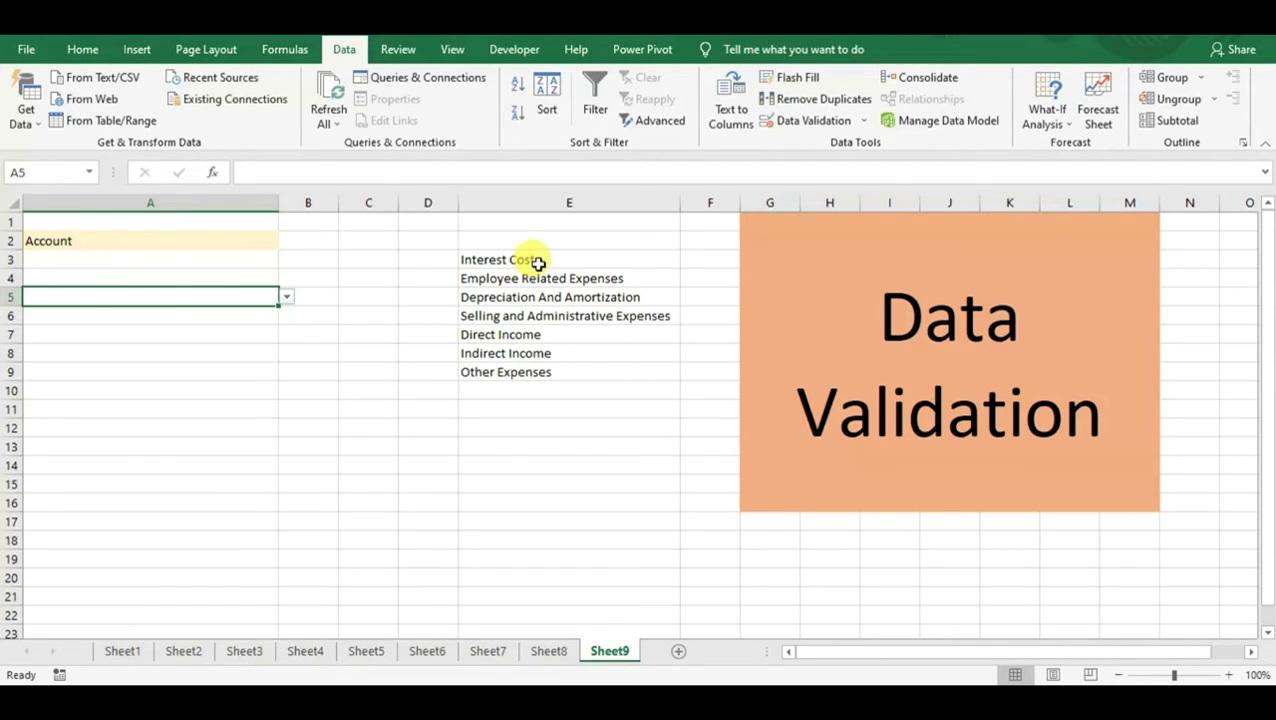
{"action": "left_click_drag", "start_coordinate": [540, 260], "coordinate": [538, 362]}
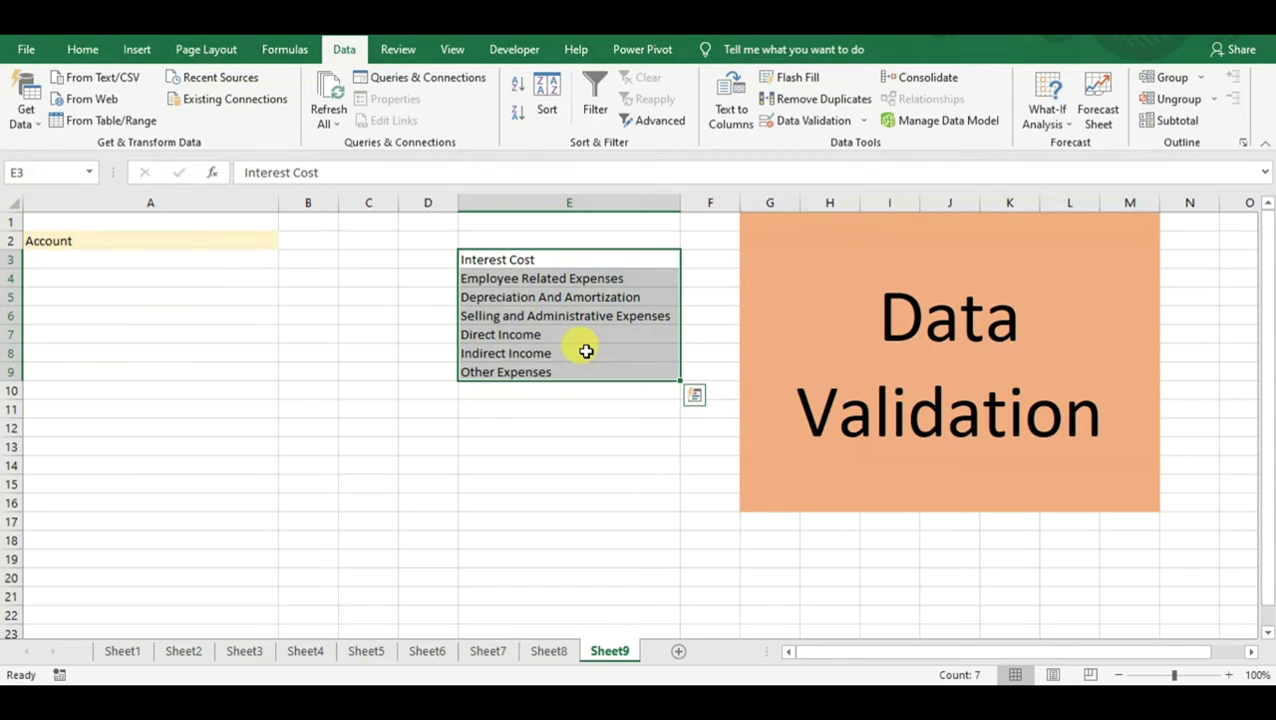
{"action": "key", "text": "ctrl+q"}
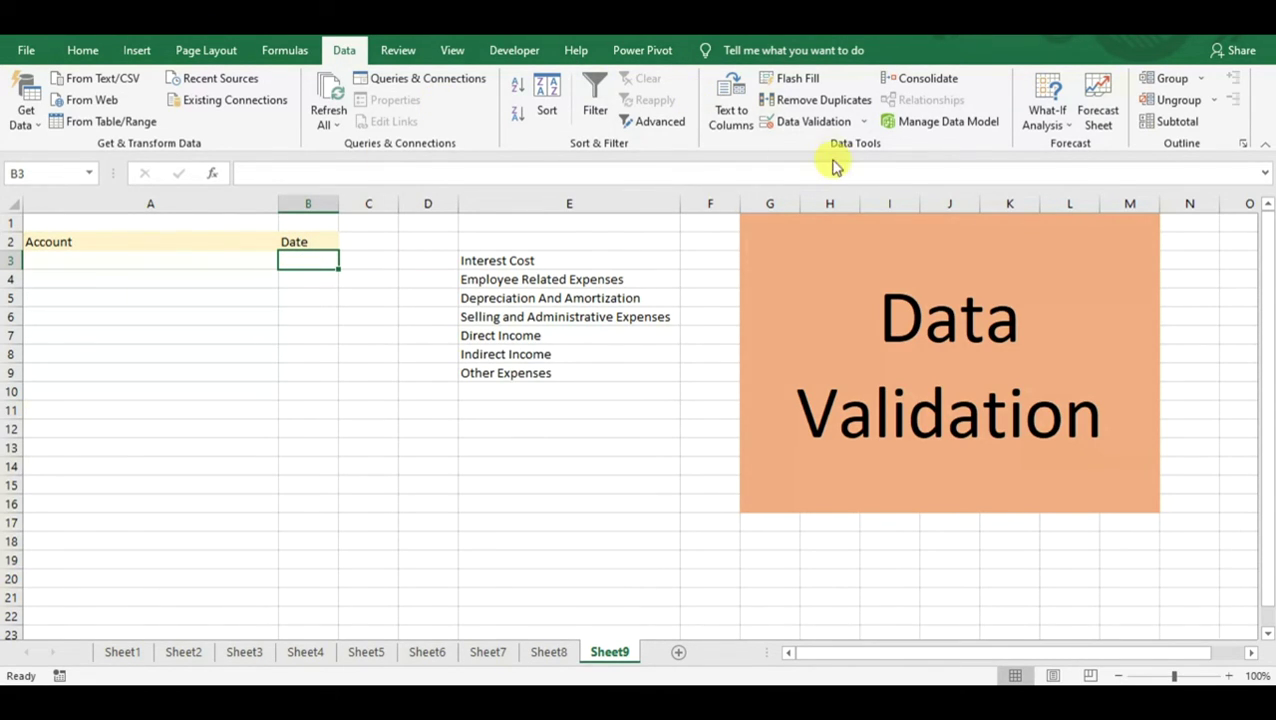
{"action": "left_click", "coordinate": [845, 122]}
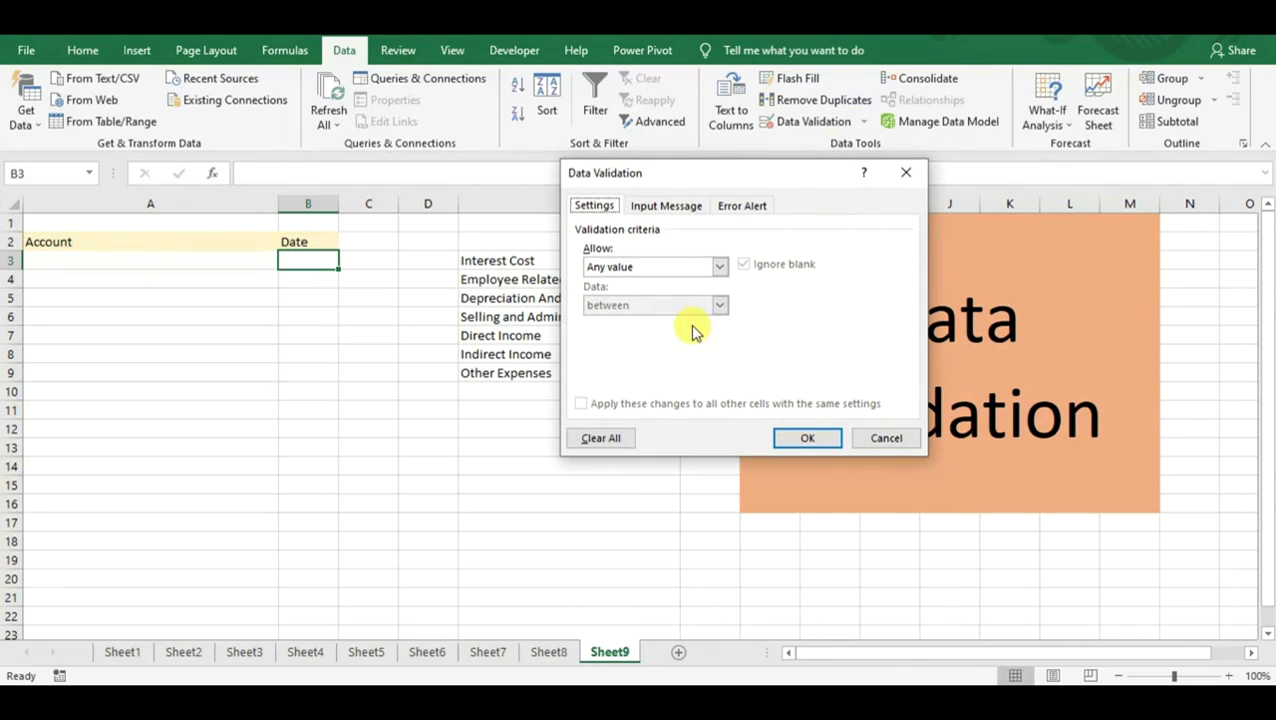
{"action": "left_click", "coordinate": [673, 266]}
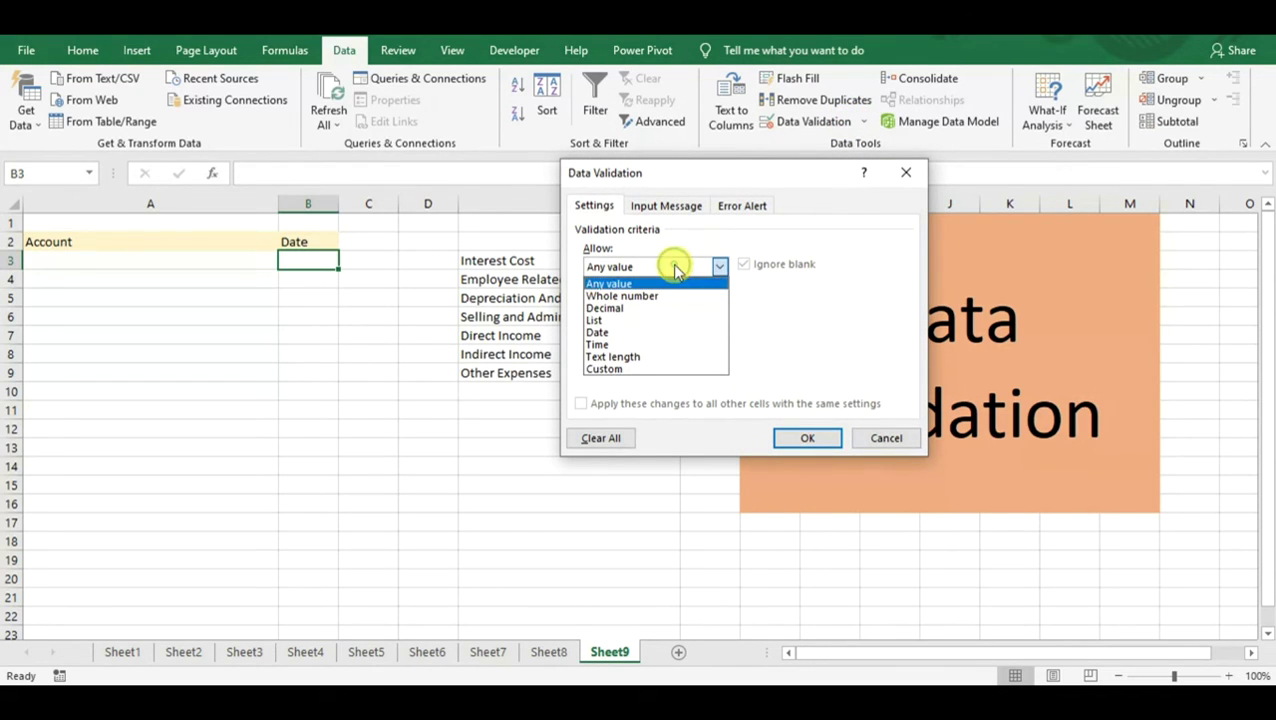
{"action": "left_click", "coordinate": [650, 333]}
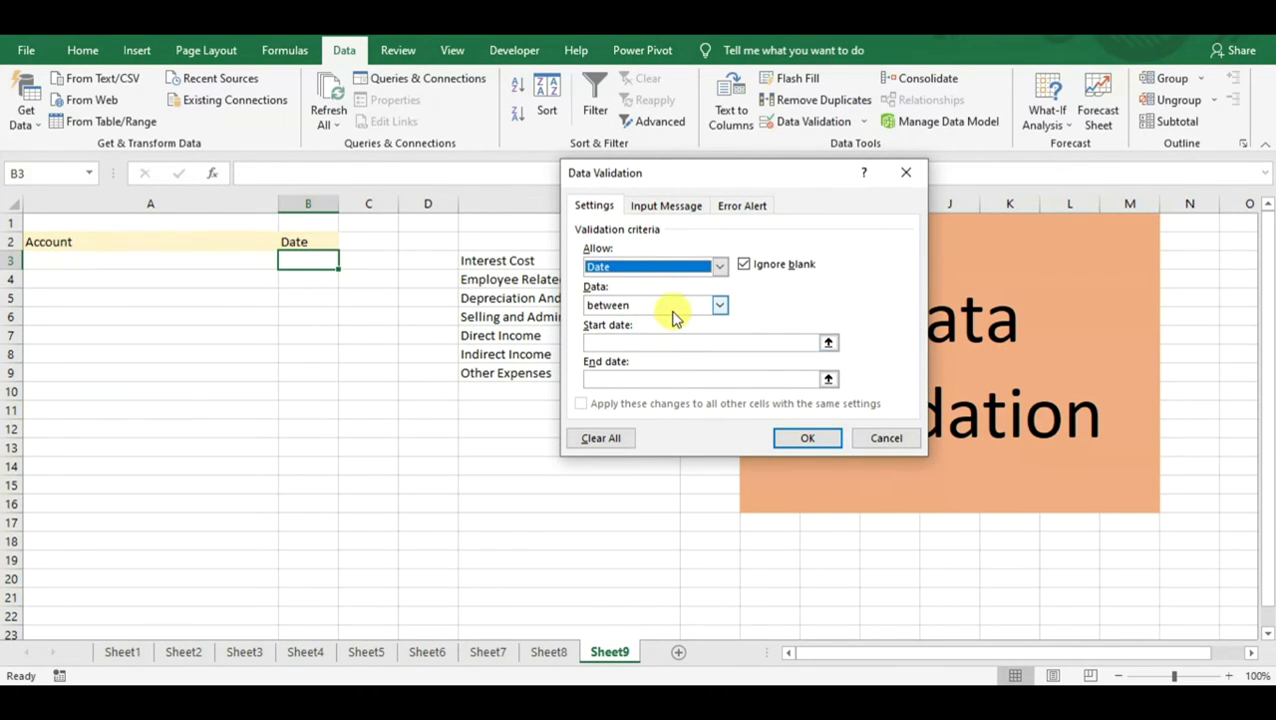
{"action": "left_click", "coordinate": [671, 306]}
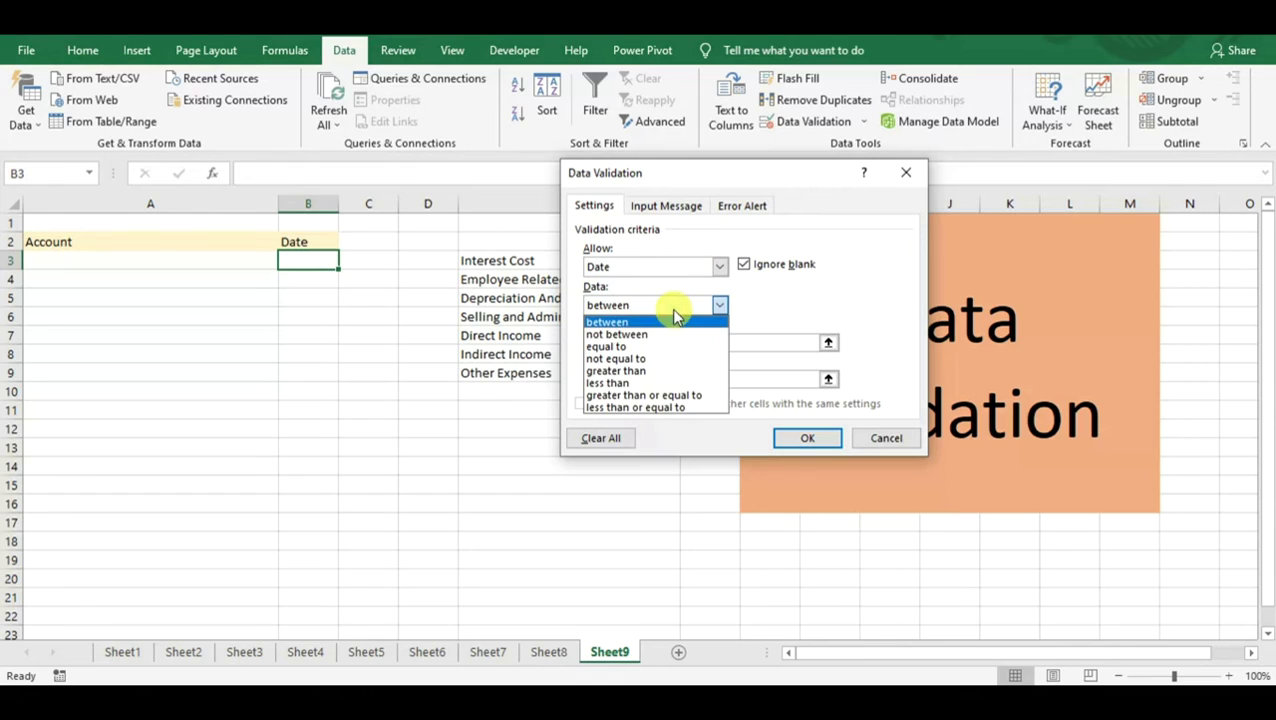
{"action": "left_click", "coordinate": [655, 373]}
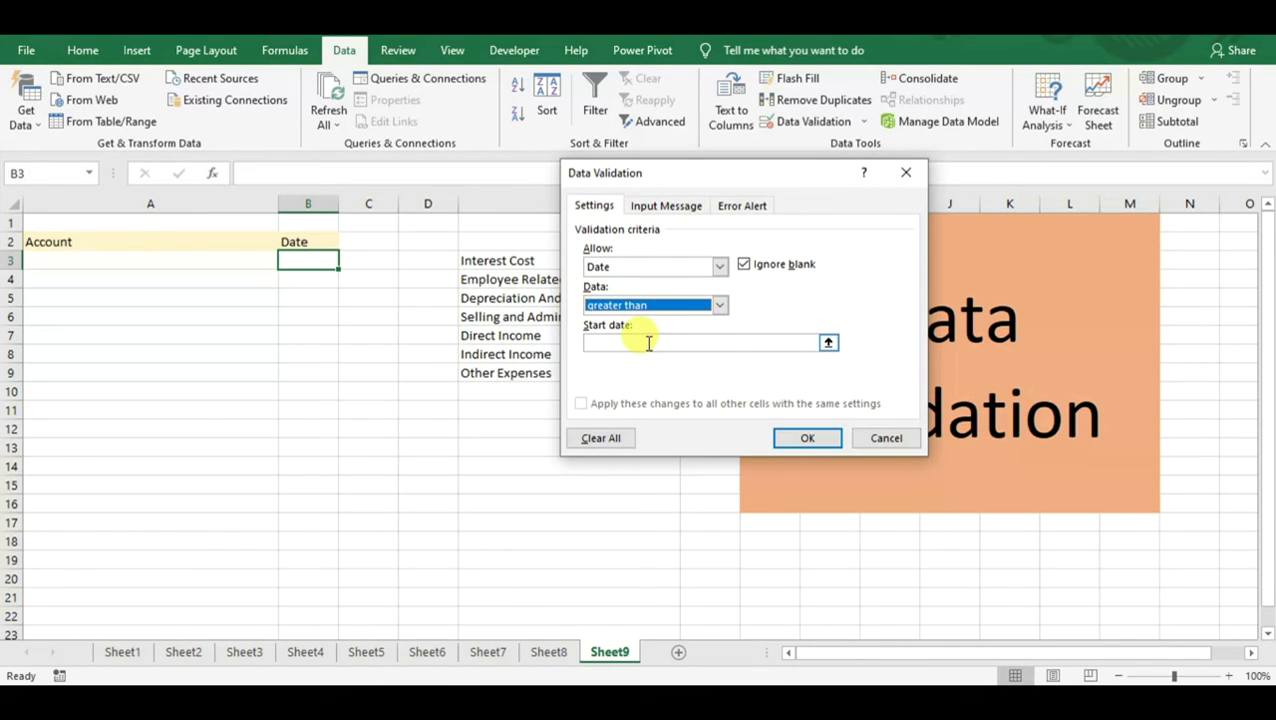
{"action": "left_click", "coordinate": [648, 343]}
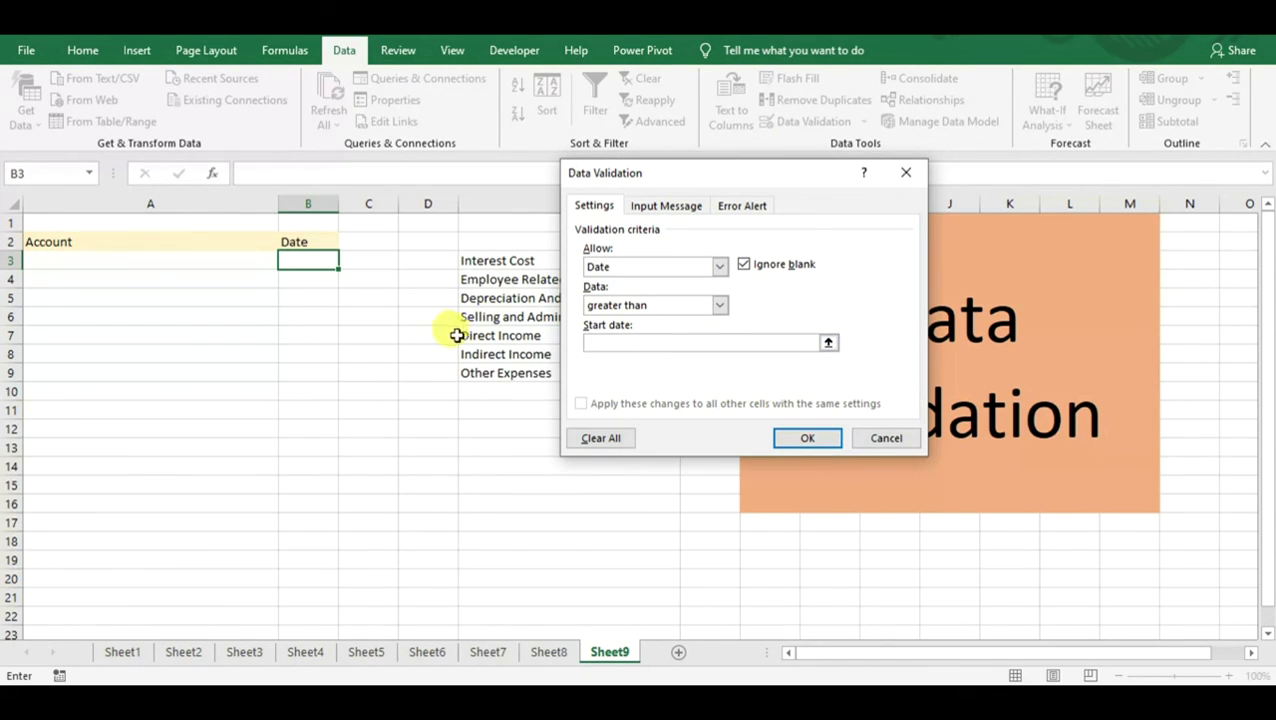
{"action": "left_click", "coordinate": [893, 440]}
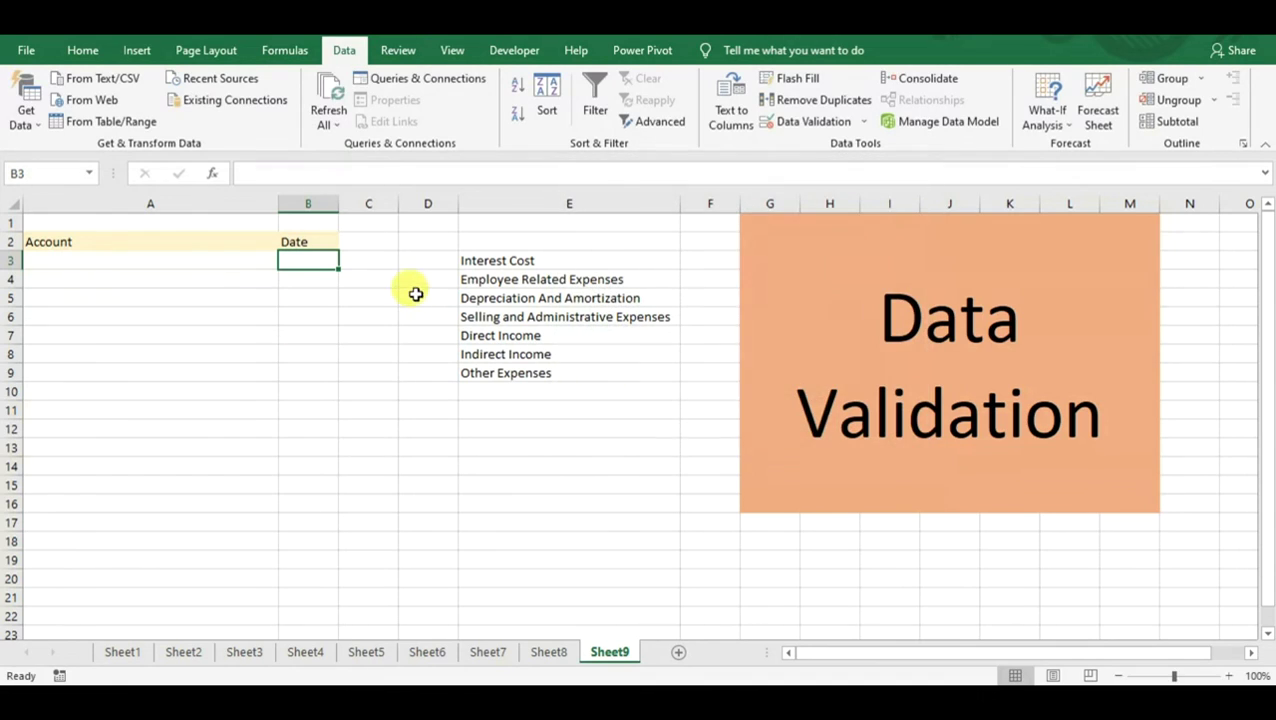